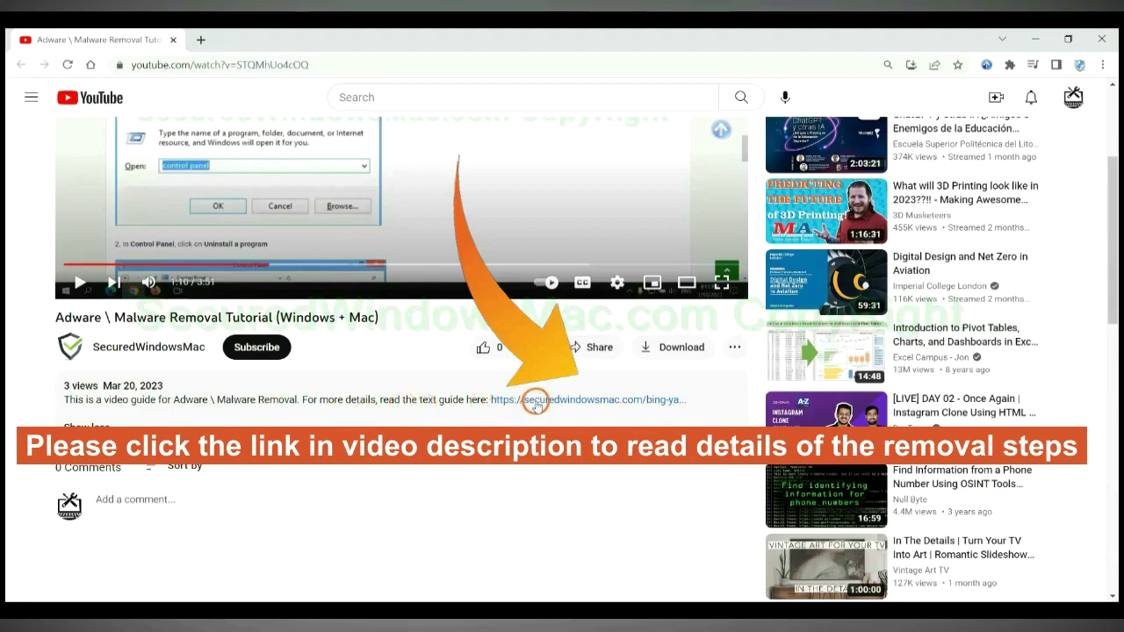
Step: Open the securedwindowsmac.com Bing/Yahoo redirect removal guide from the video description in a new tab
left_click(536, 401)
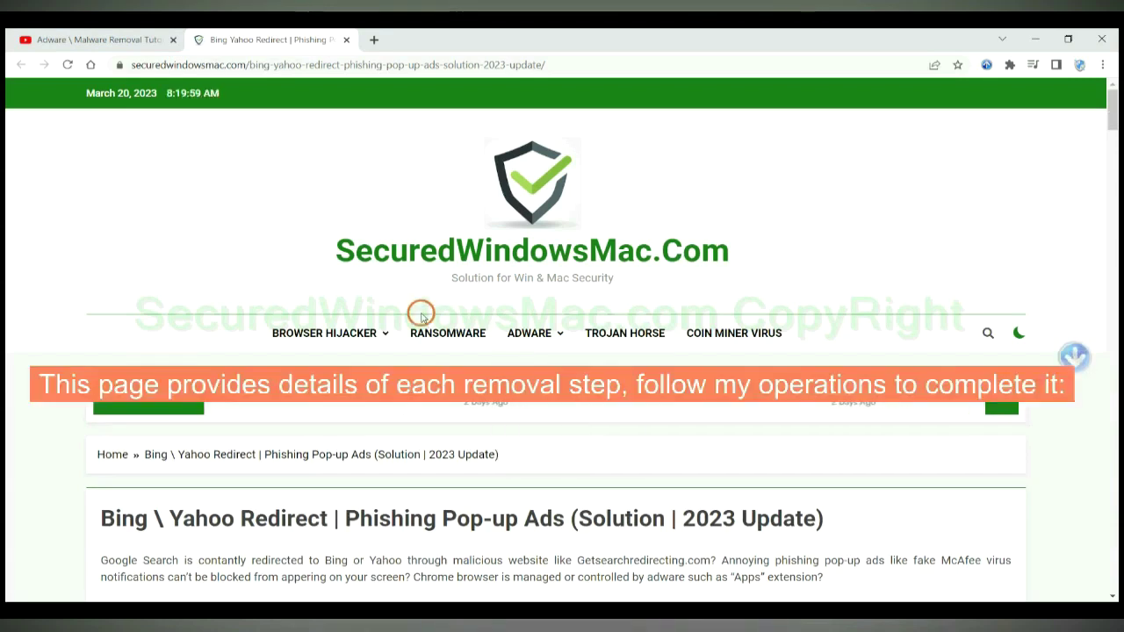
Step: Scroll the guide to the Instant Automatic Removal heading with SpyHunter downloads and briefly highlight it
scroll(796, 265, "down", 3)
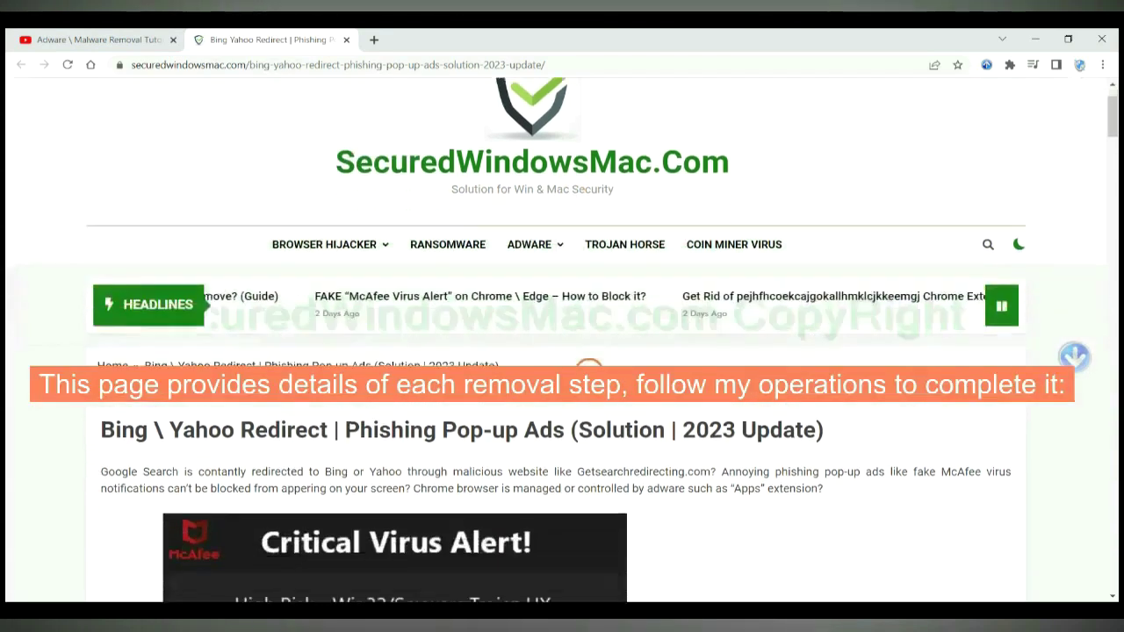
scroll(796, 265, "down", 4)
scroll(796, 265, "down", 4)
scroll(796, 265, "down", 4)
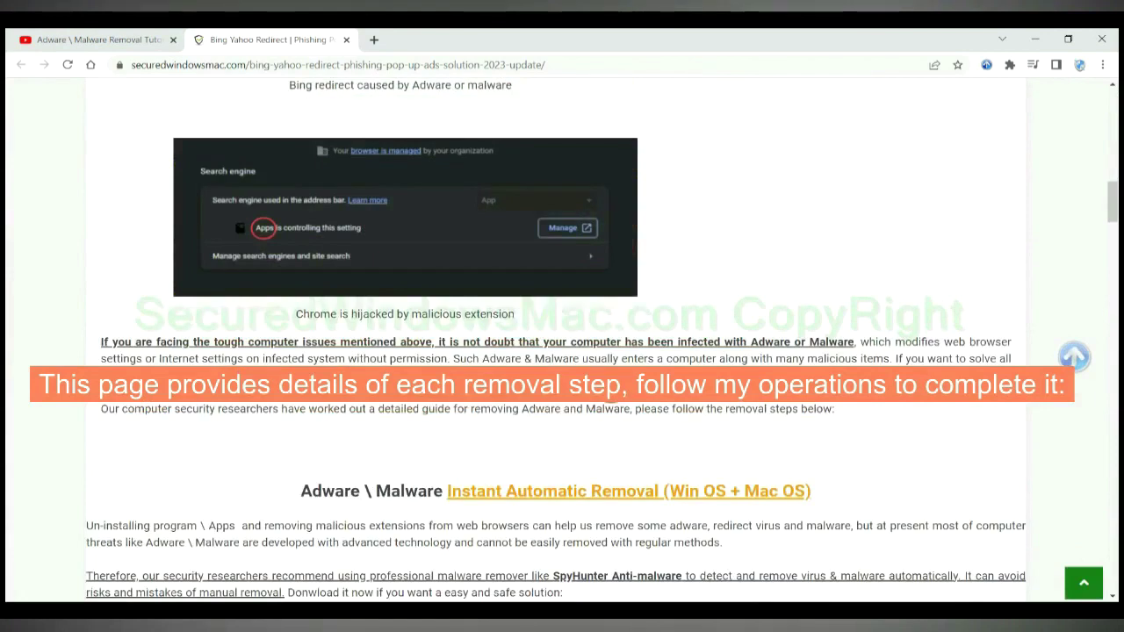
scroll(609, 389, "down", 3)
scroll(609, 389, "down", 2)
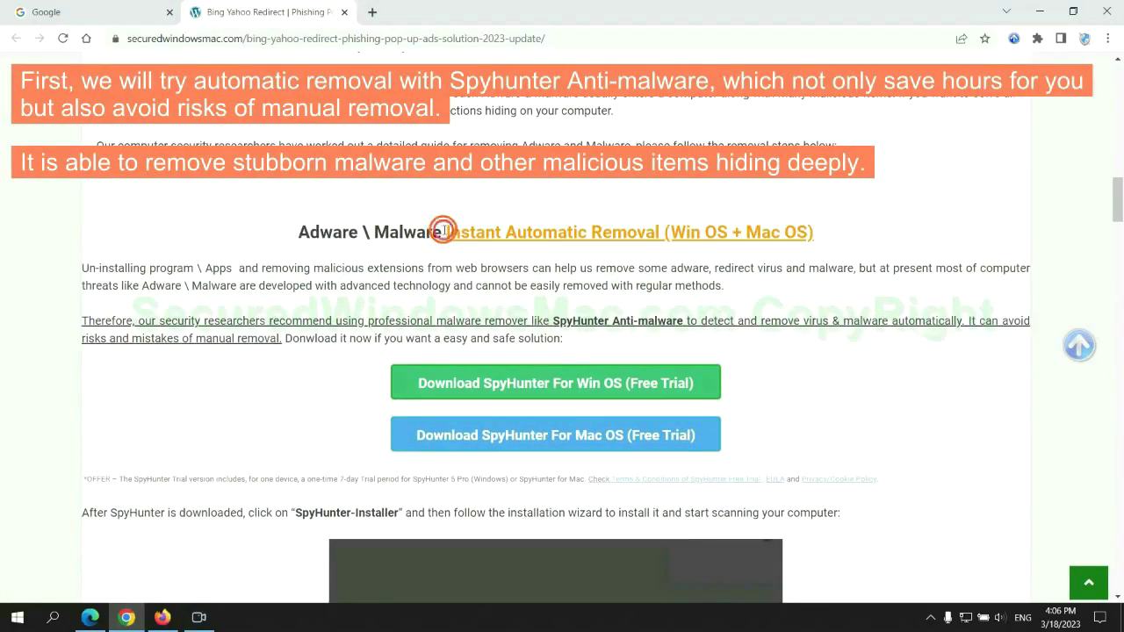
left_click_drag(444, 231, 659, 231)
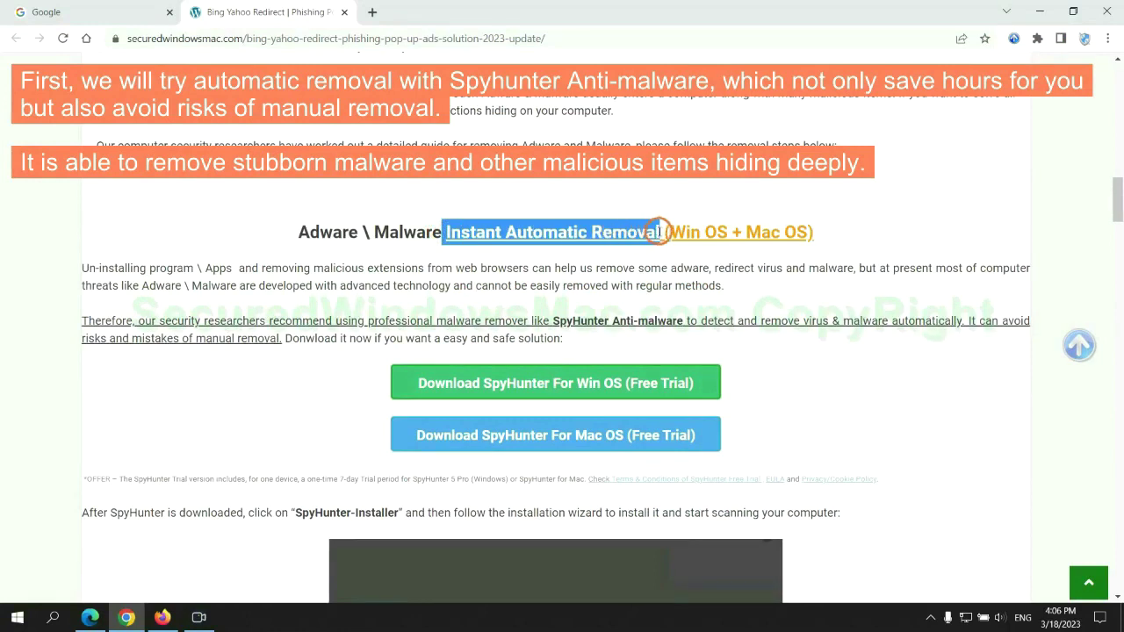
left_click(560, 194)
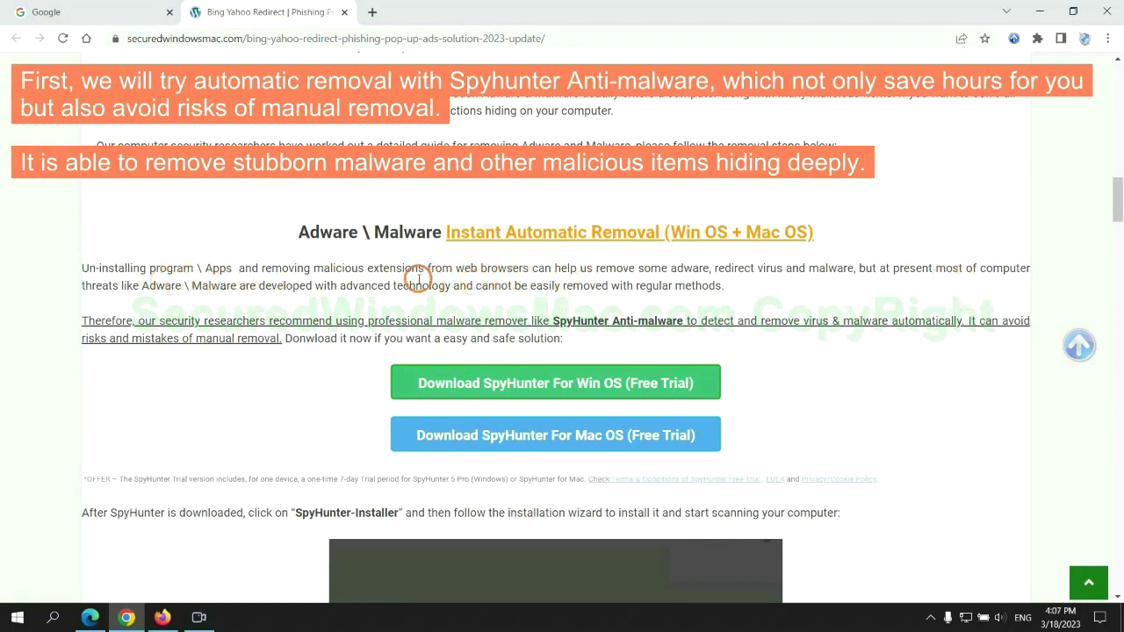
Step: Download the SpyHunter For Win OS installer and keep it despite Chrome's harmful-file warning
scroll(558, 323, "down", 1)
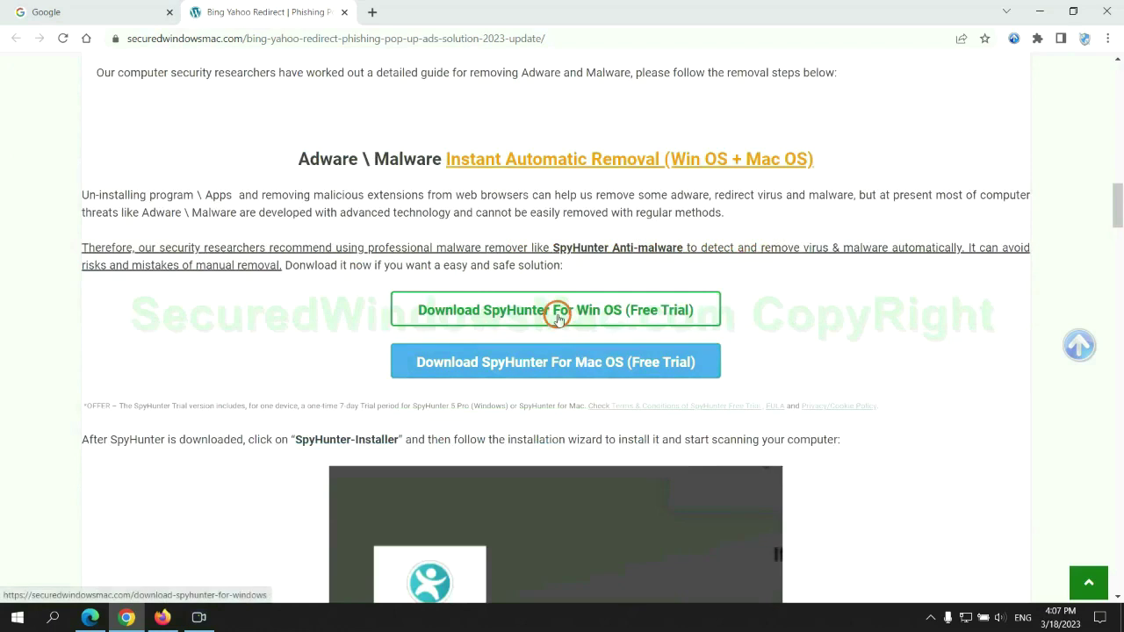
scroll(568, 355, "down", 1)
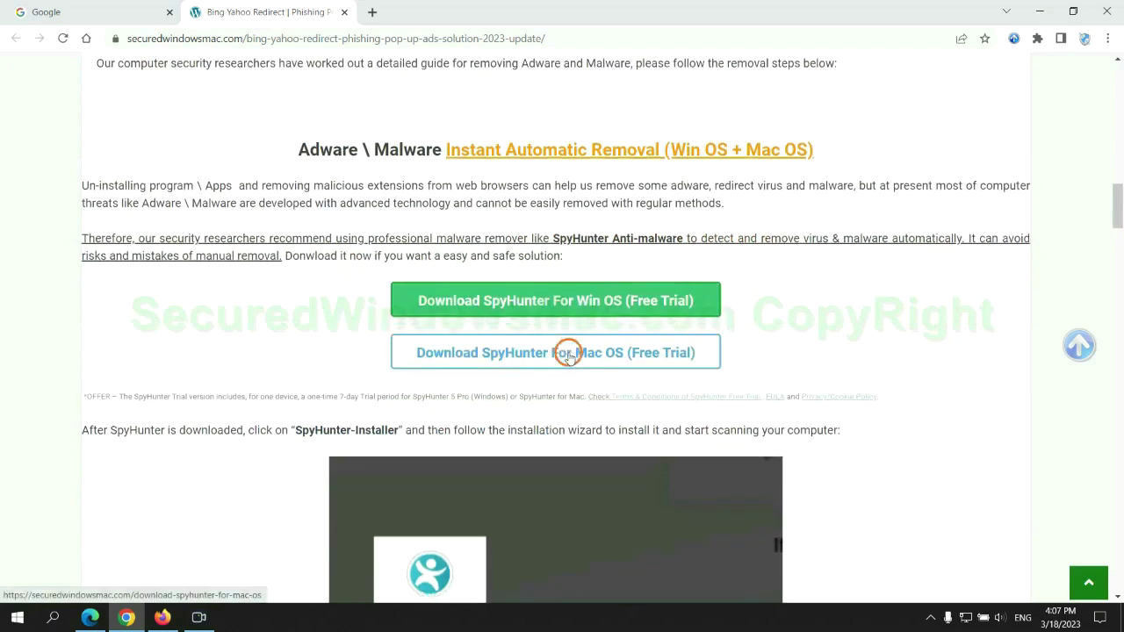
scroll(553, 330, "down", 1)
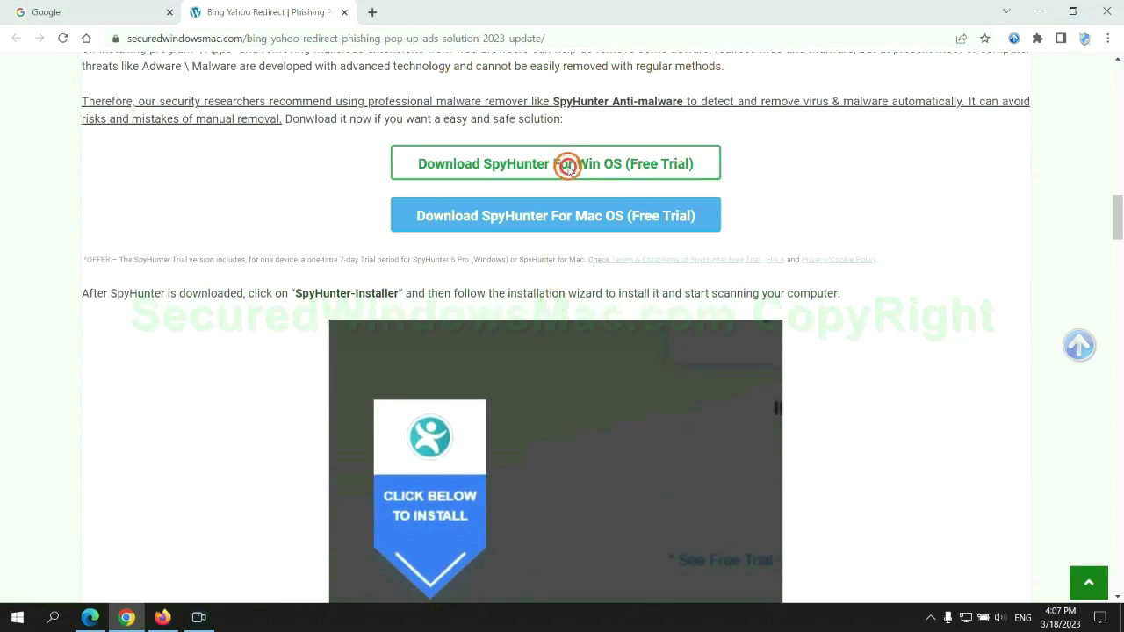
left_click(568, 165)
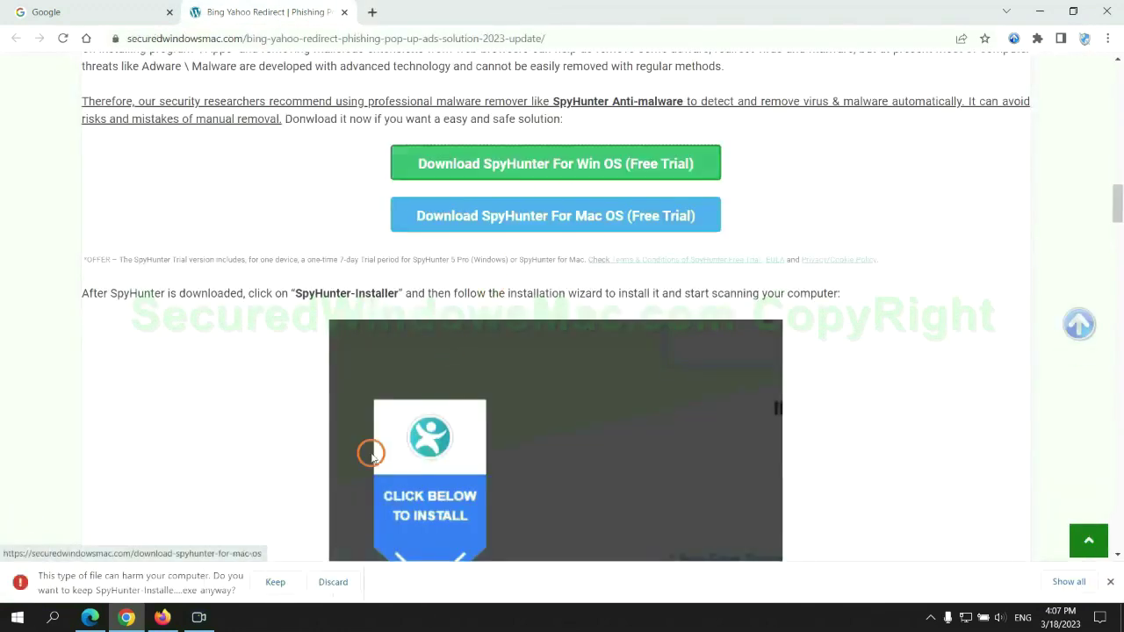
left_click(274, 583)
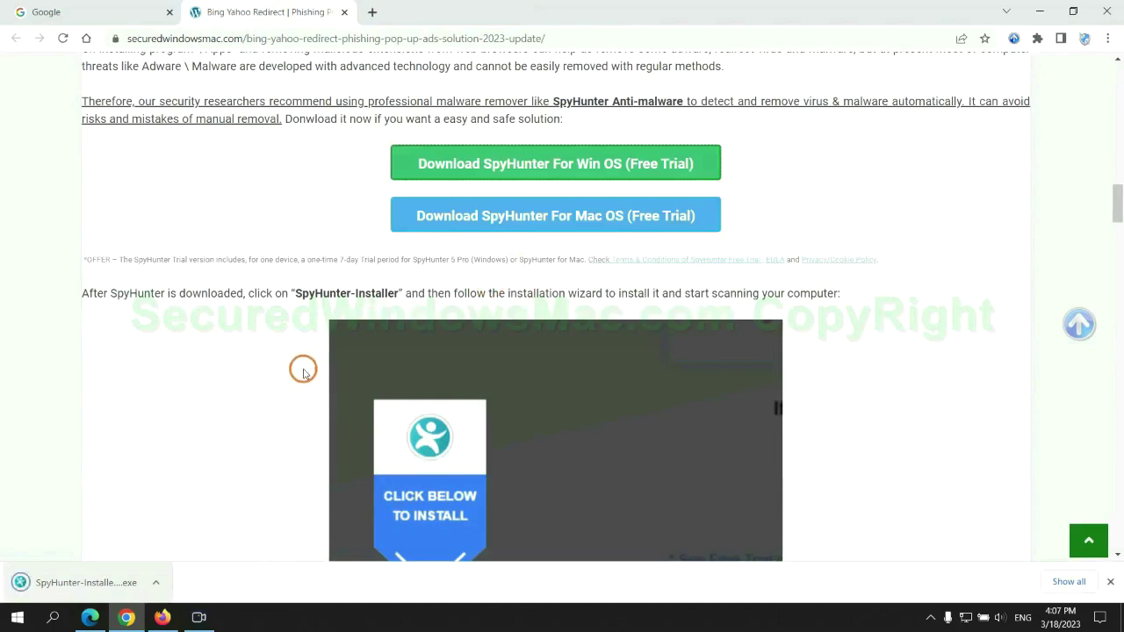
Step: Install SpyHunter 5 with the EULA accepted, then go from scan results to the 7-day free trial
left_click(107, 583)
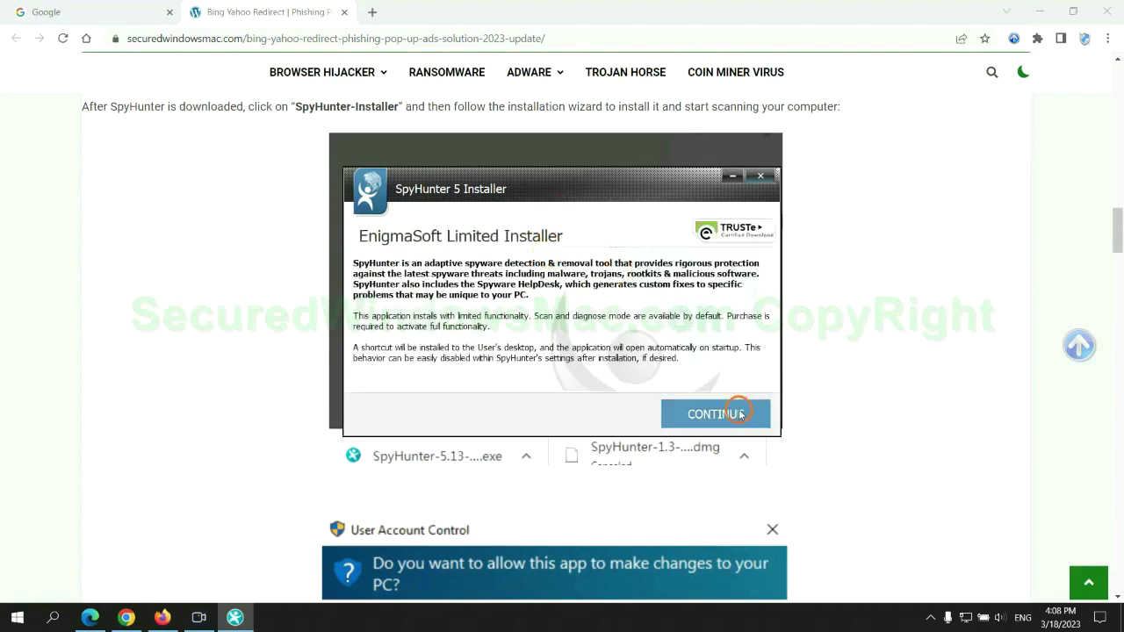
left_click(740, 414)
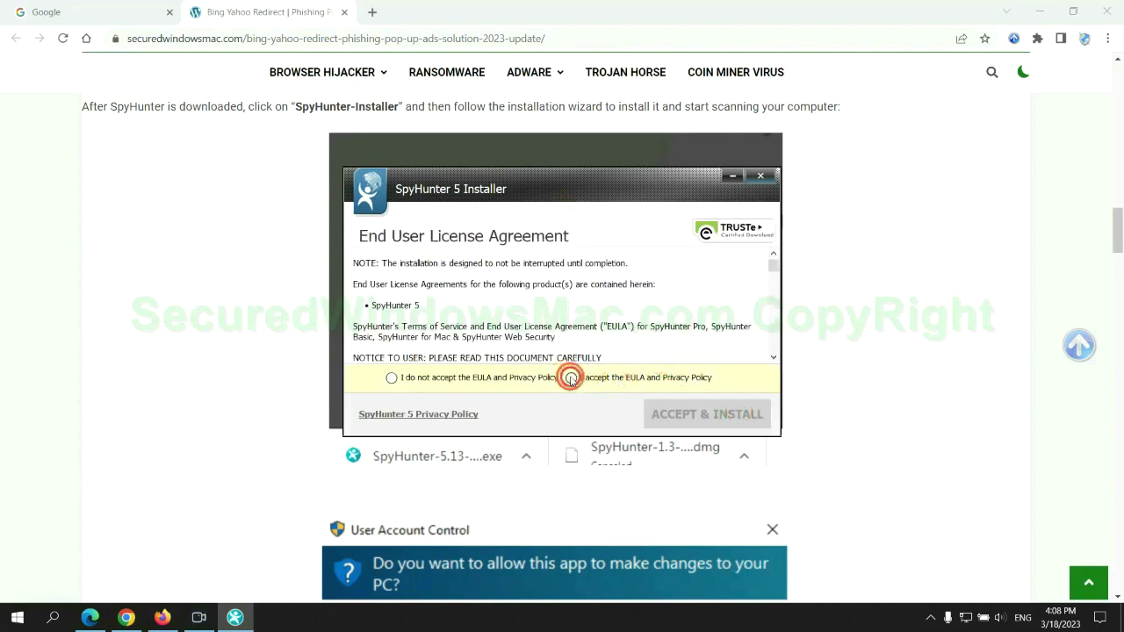
left_click(569, 378)
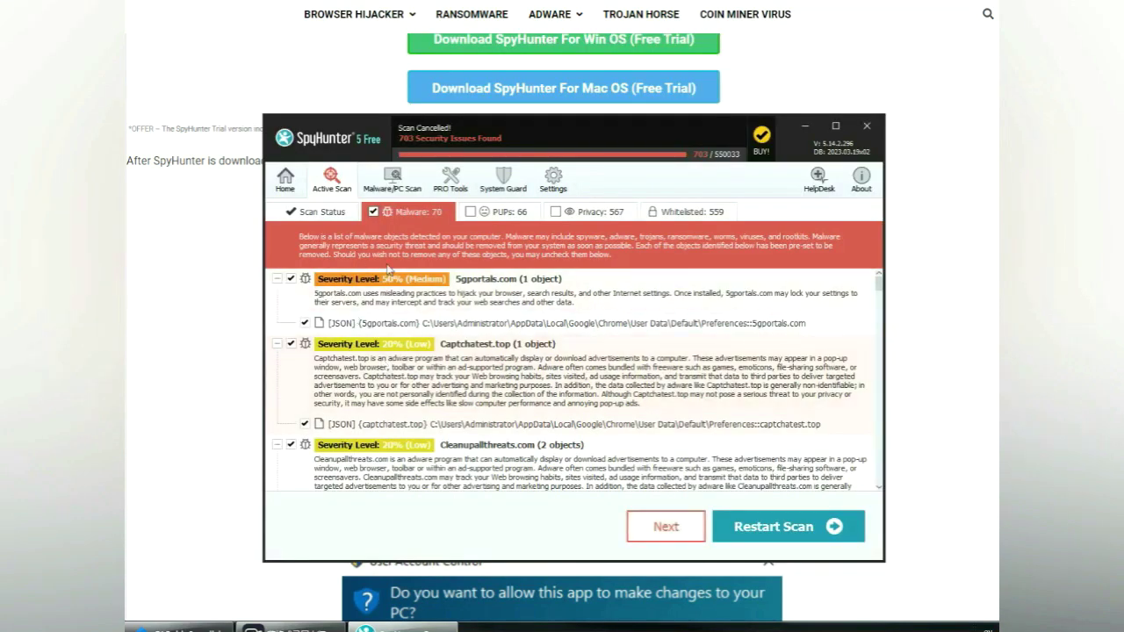
left_click(687, 531)
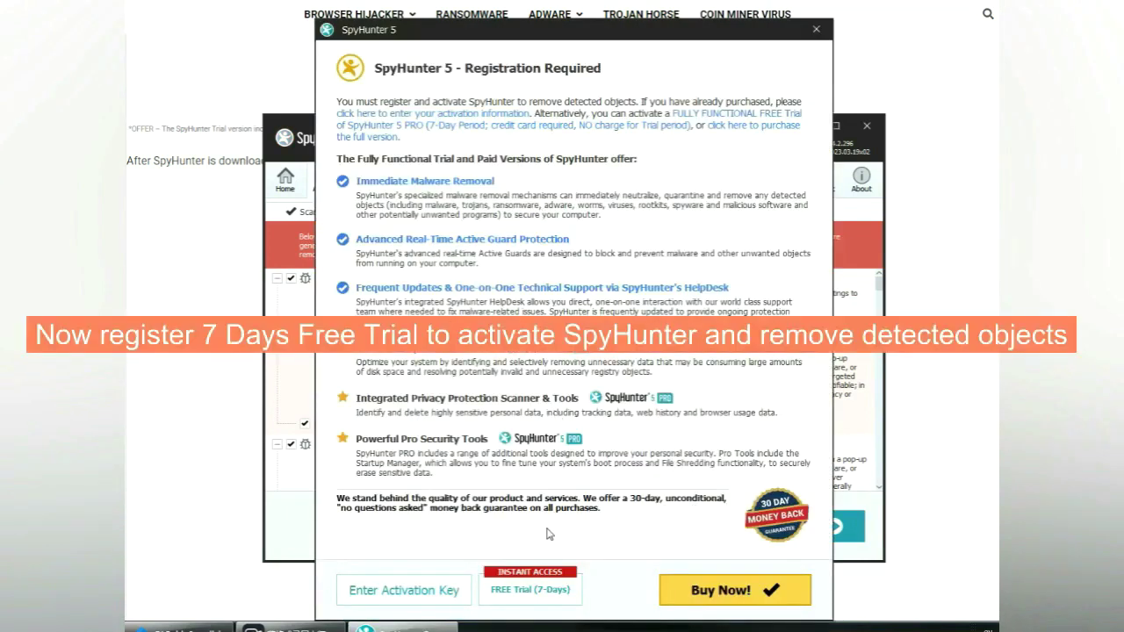
left_click(535, 595)
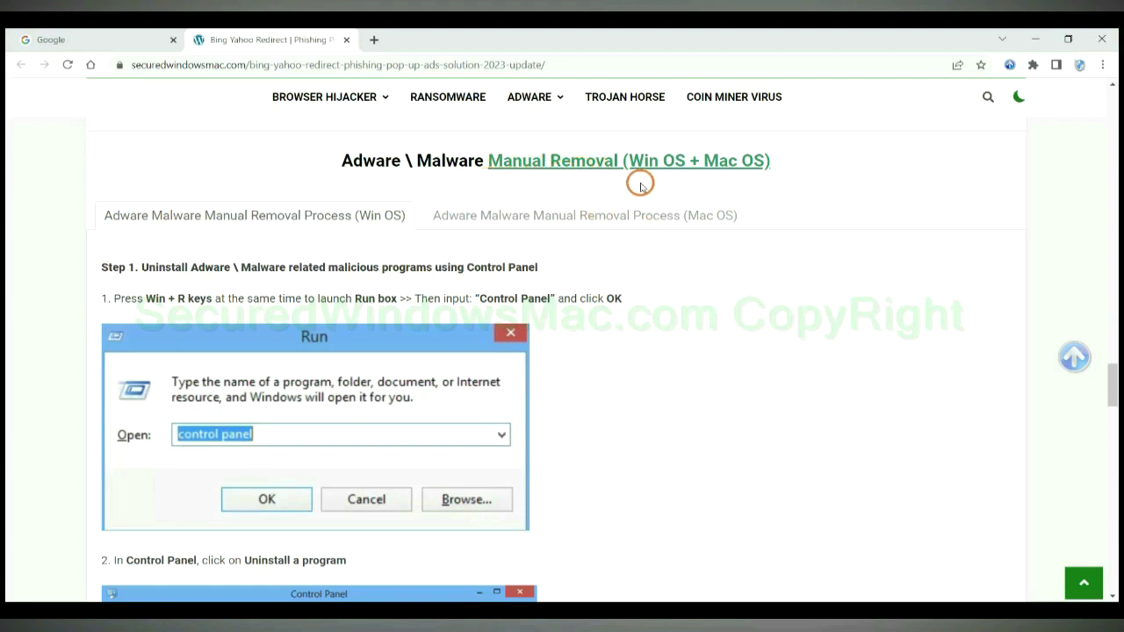
Step: Highlight Win OS and Mac OS under Manual Removal, then scroll to Step 1's Run and Control Panel images
left_click_drag(629, 161, 685, 162)
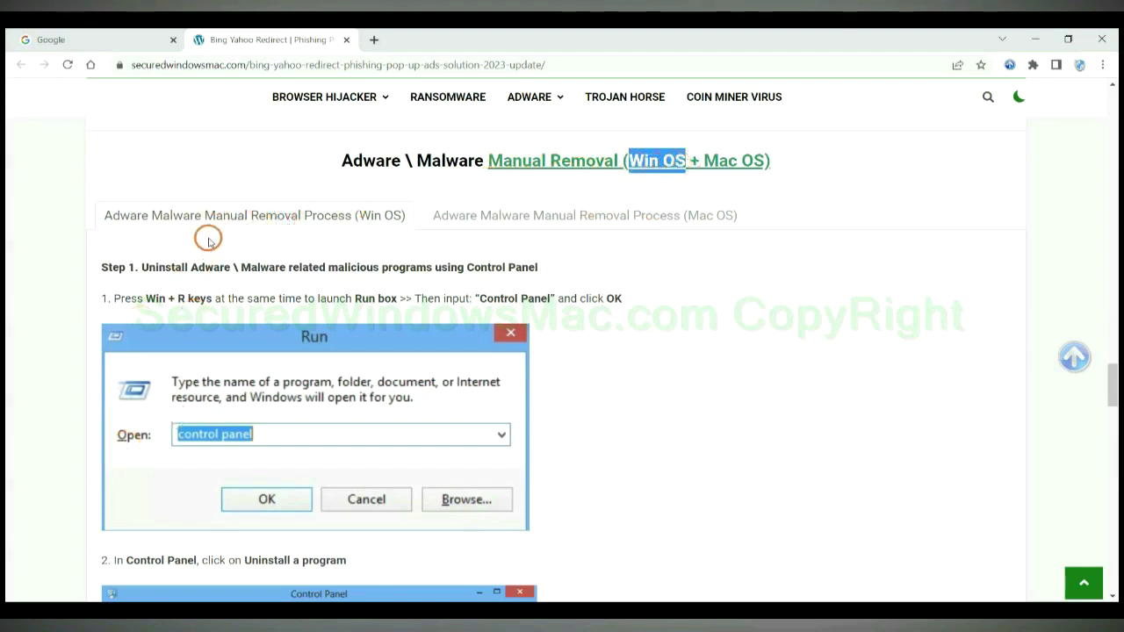
left_click_drag(703, 160, 757, 161)
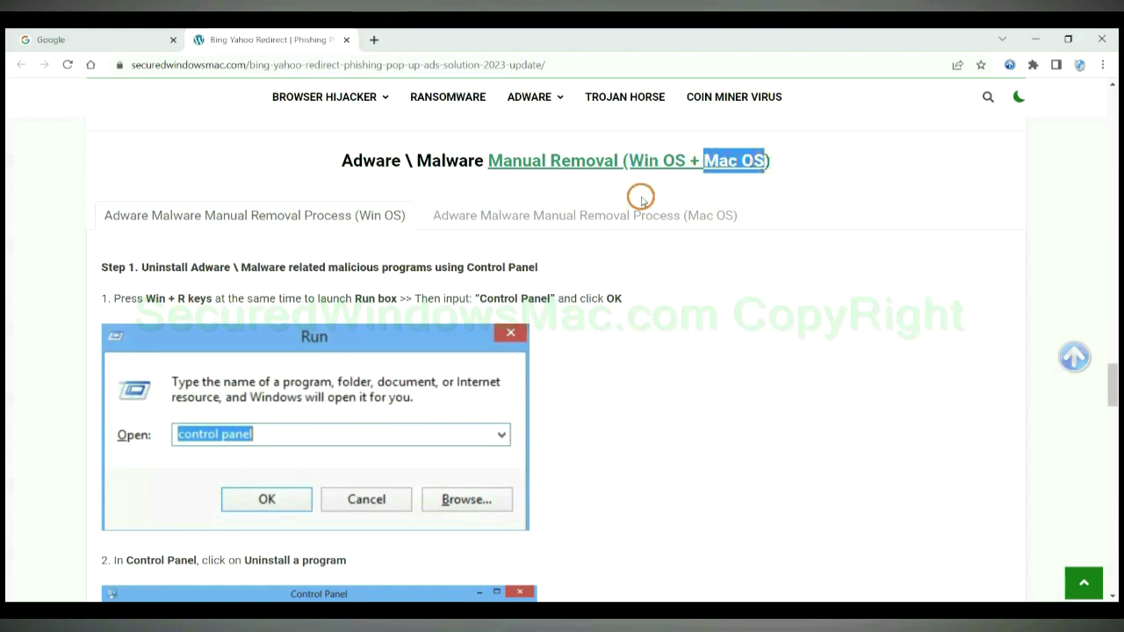
left_click(573, 216)
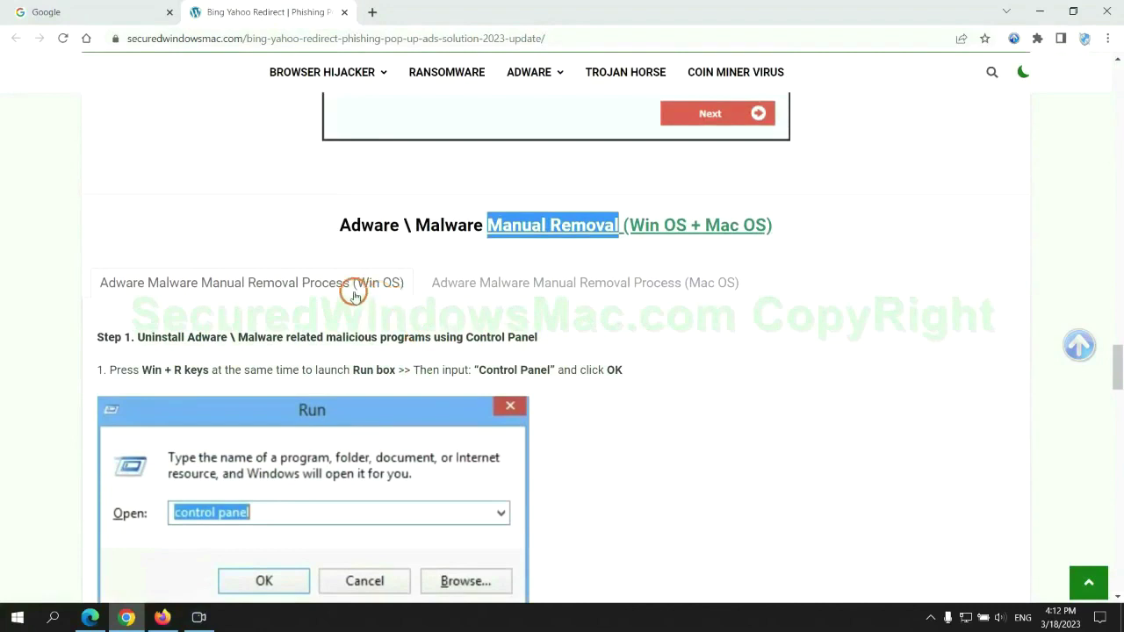
scroll(354, 291, "down", 2)
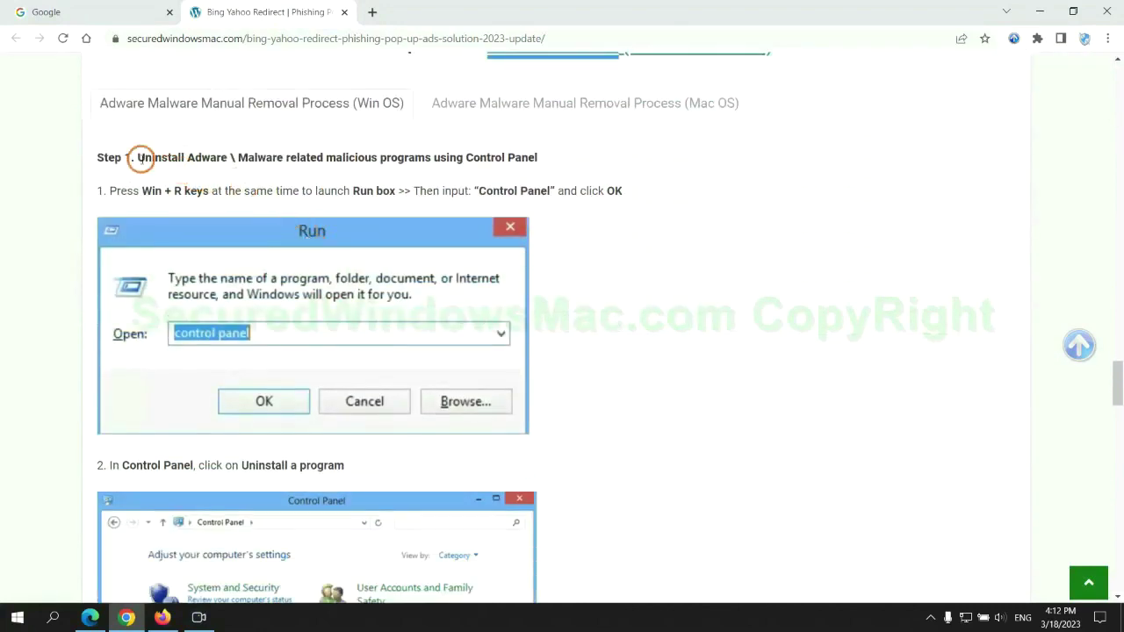
left_click_drag(139, 158, 428, 160)
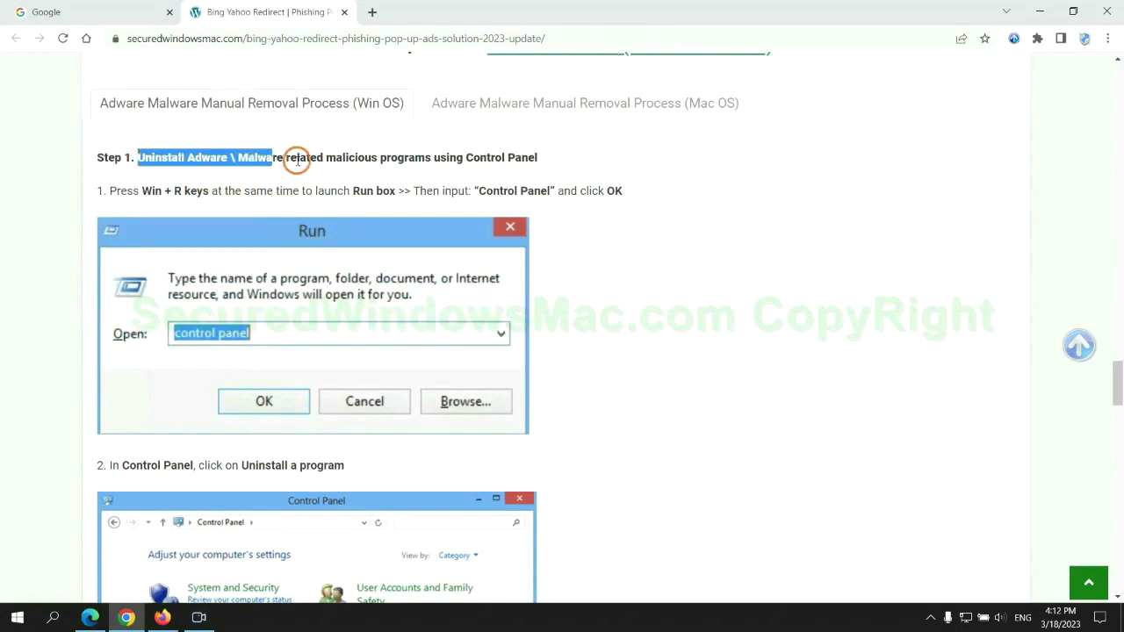
left_click(557, 185)
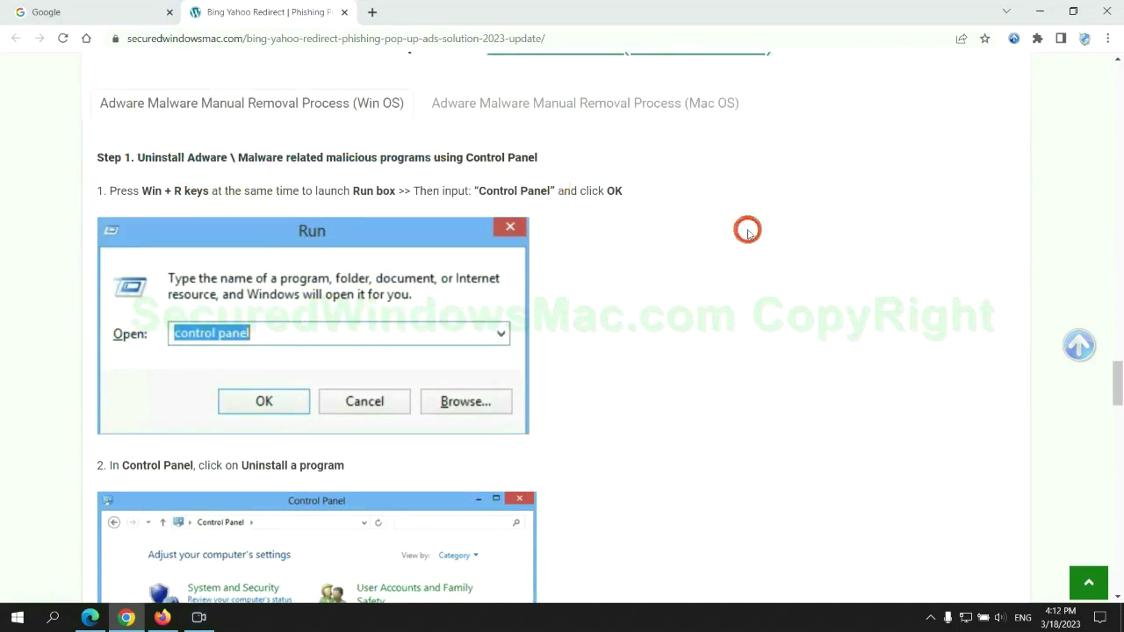
scroll(698, 230, "down", 2)
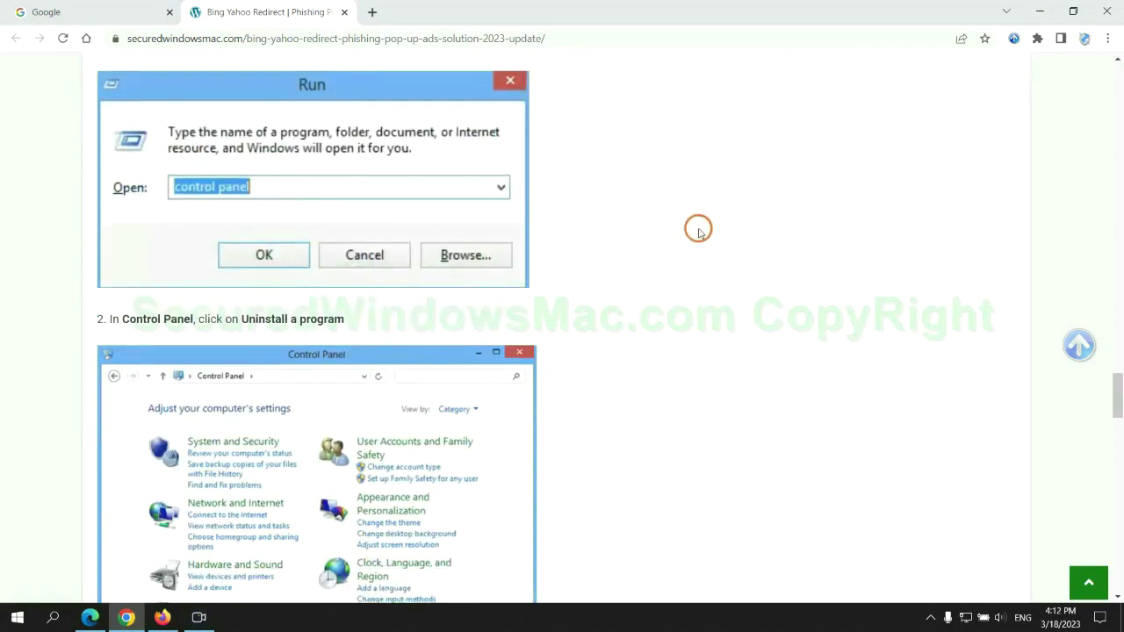
Step: Open Control Panel via Run, check Lantern's uninstall option in Programs and Features, then close it
key("super+r")
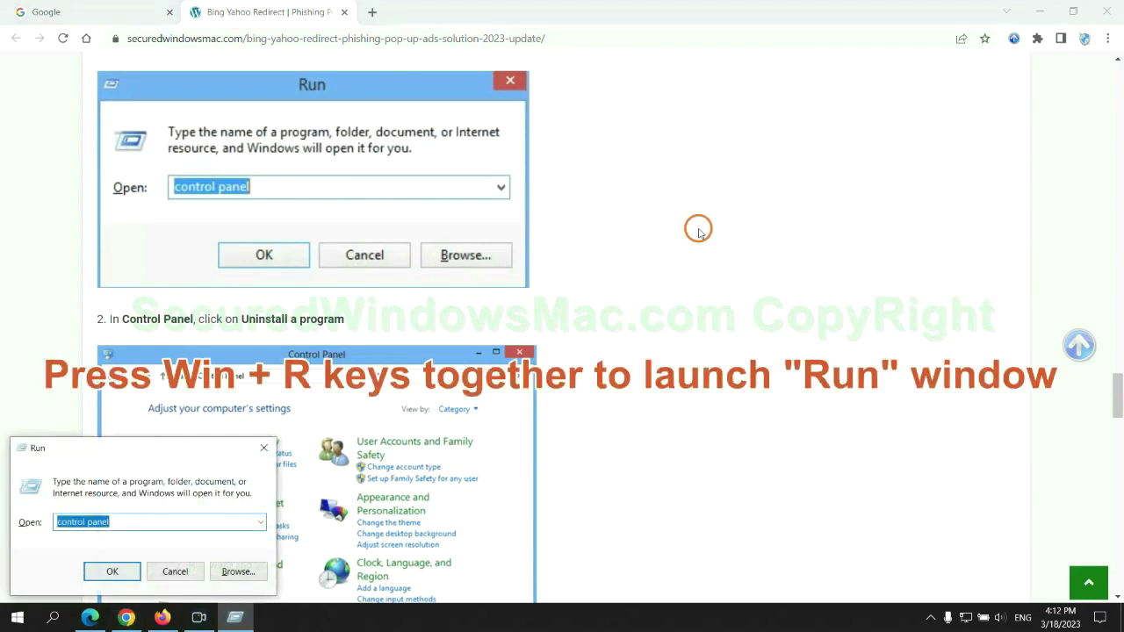
type("control")
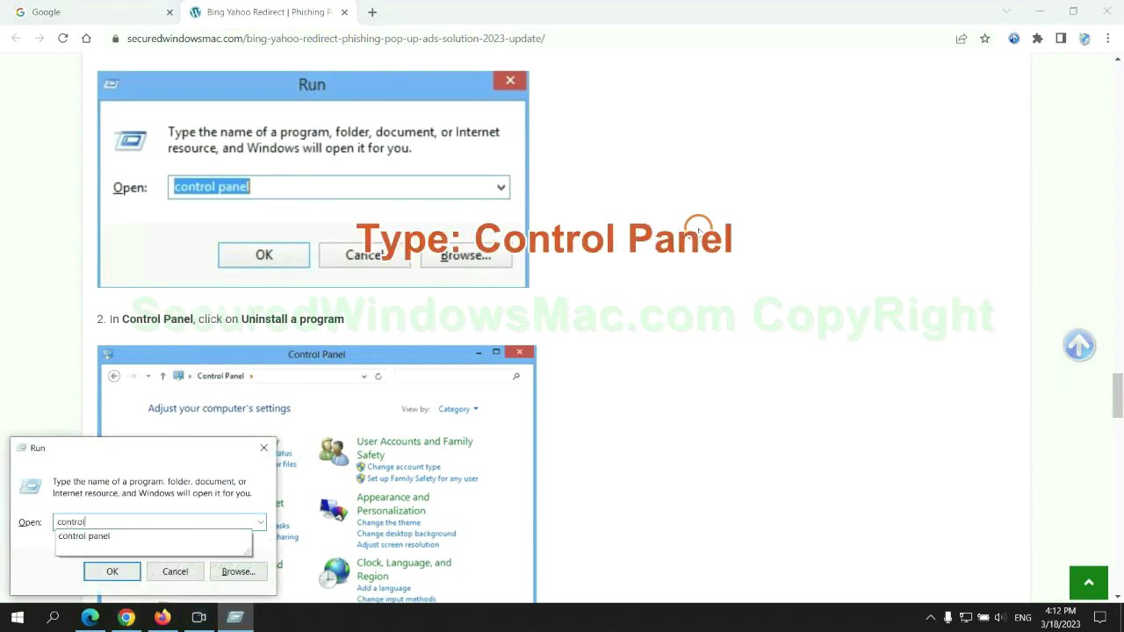
type("nel")
key("Return")
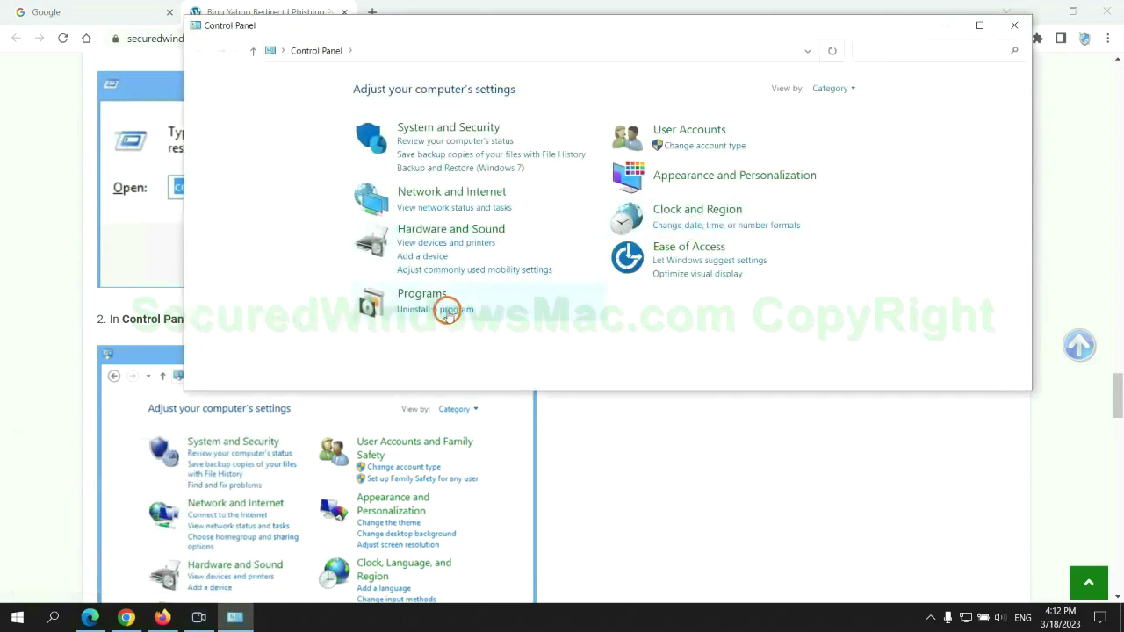
left_click(444, 309)
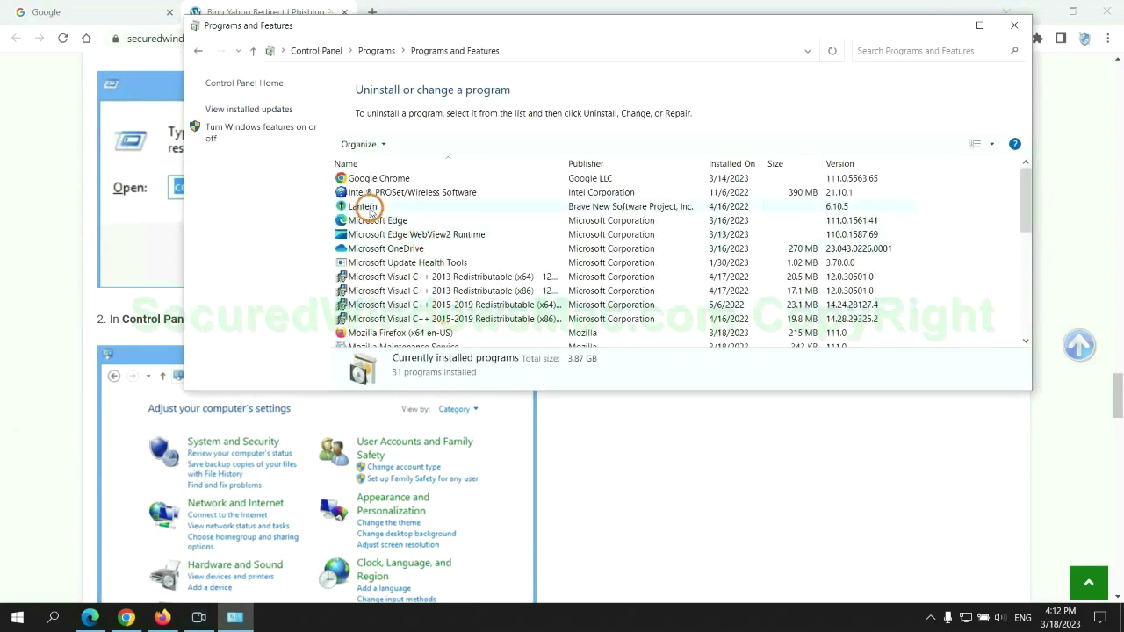
right_click(388, 209)
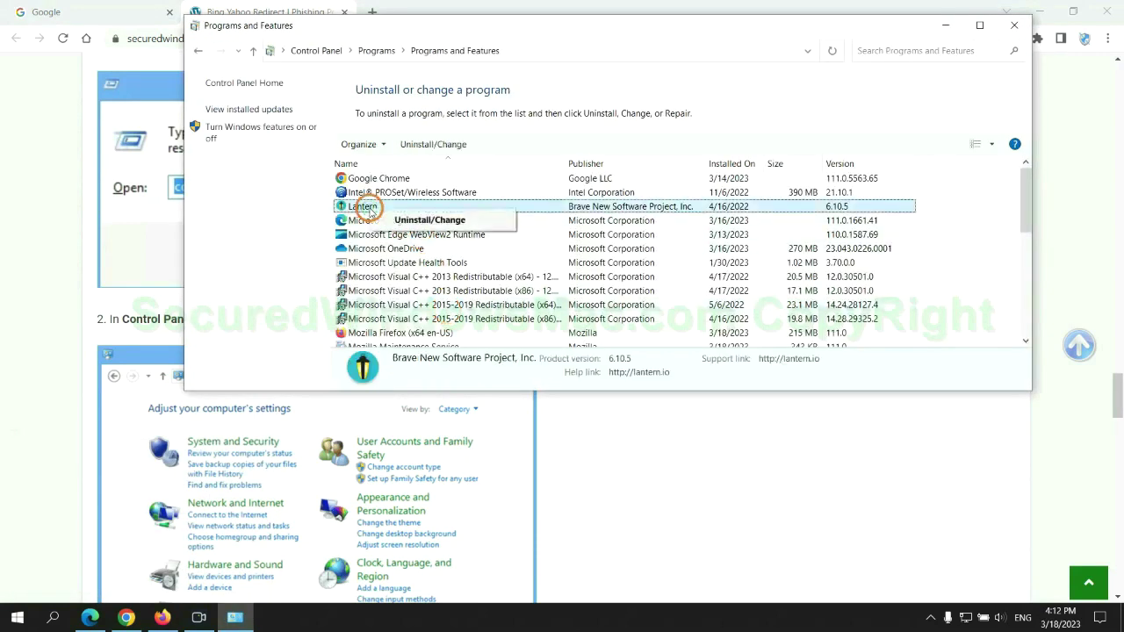
left_click(1014, 26)
Step: Scroll the guide to Step 2 on malicious extensions, then bring up Microsoft Edge
scroll(330, 376, "down", 6)
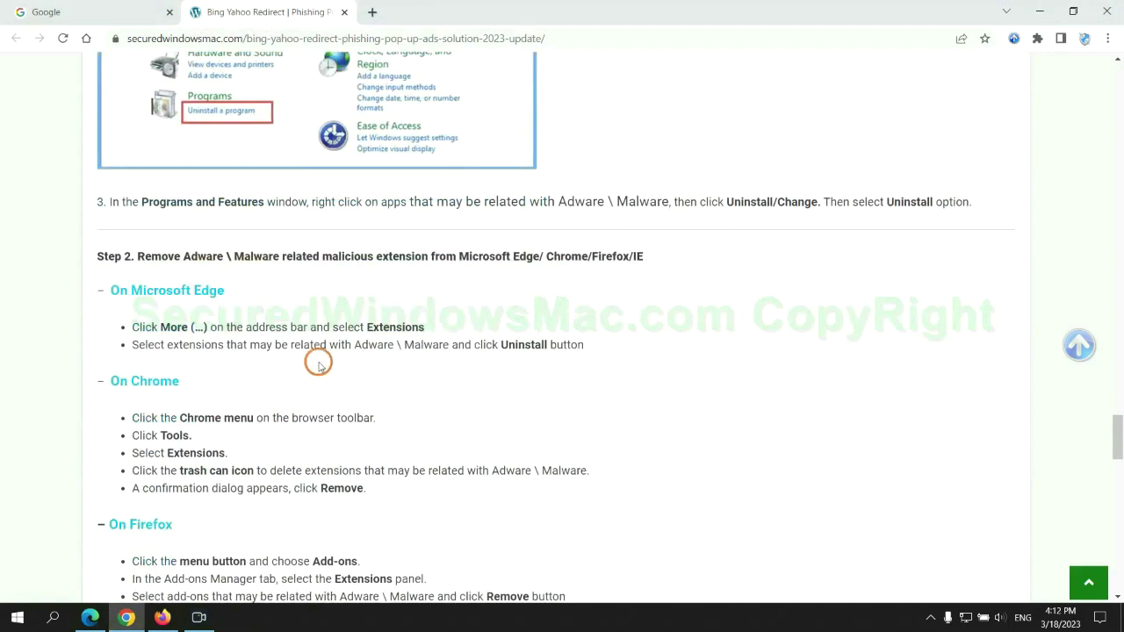
left_click_drag(322, 259, 430, 256)
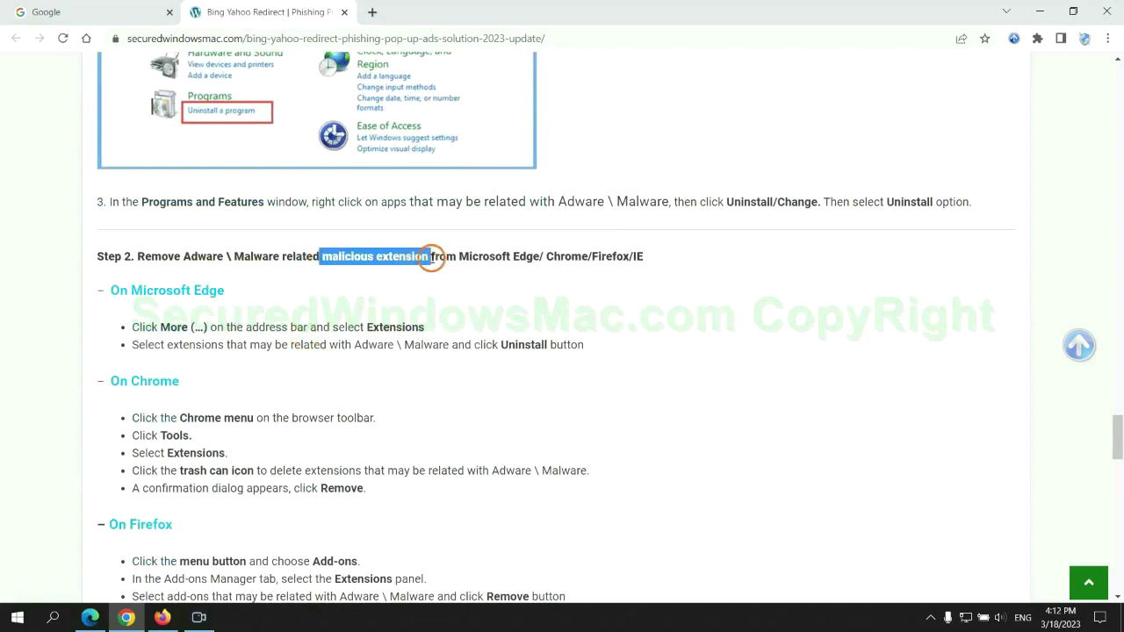
left_click(449, 281)
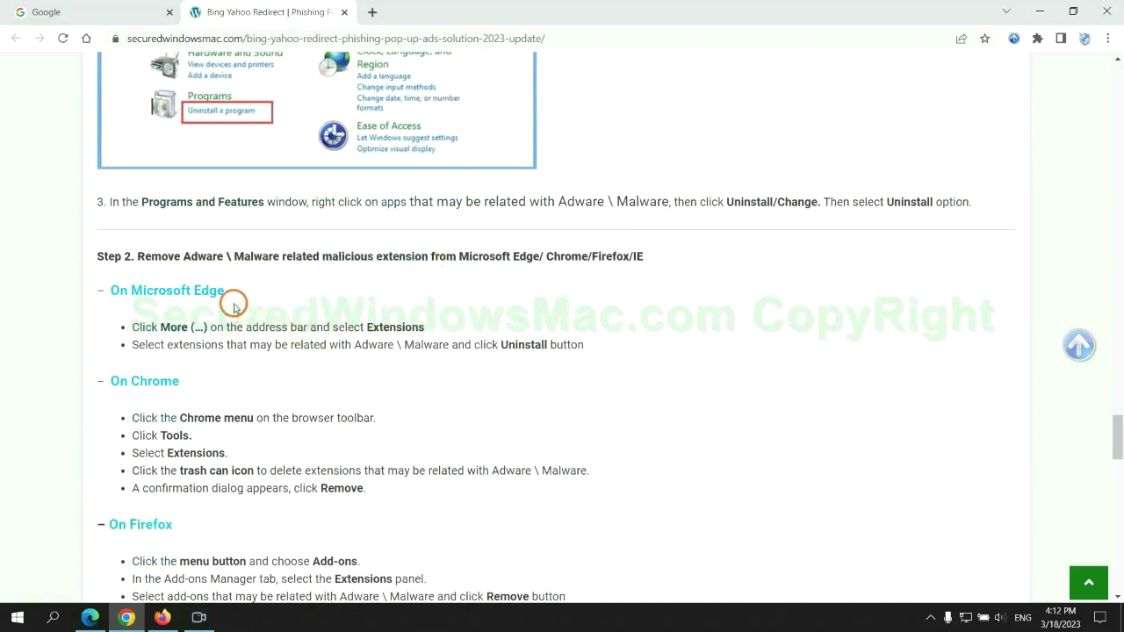
left_click(92, 611)
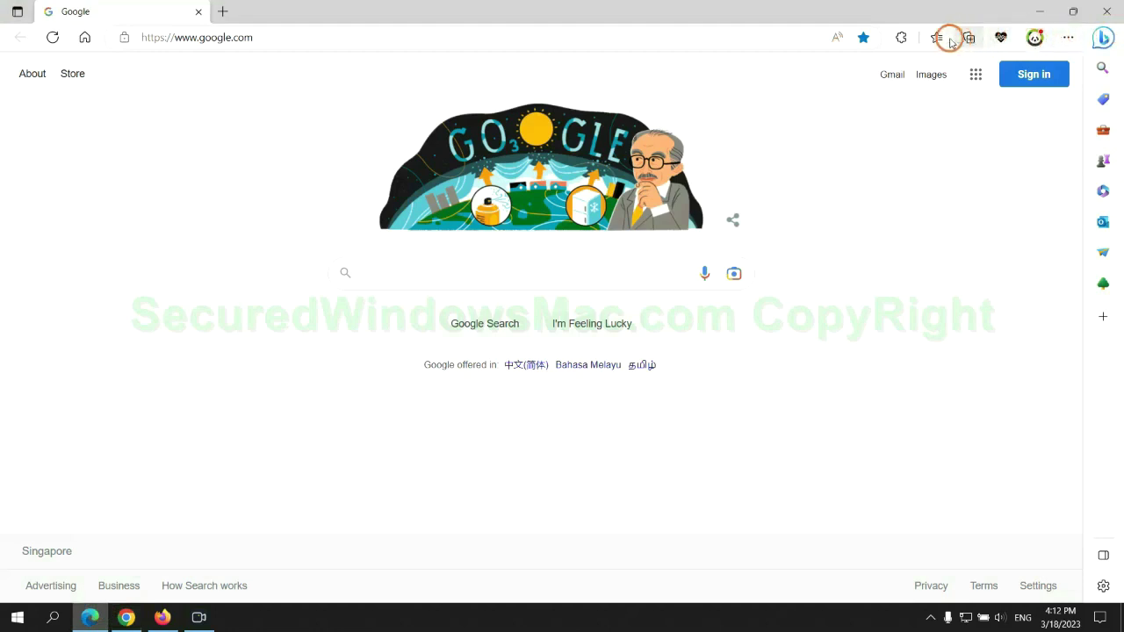
Step: Remove the McAfee WebAdvisor extension from Edge's Manage extensions page and close that tab
left_click(933, 38)
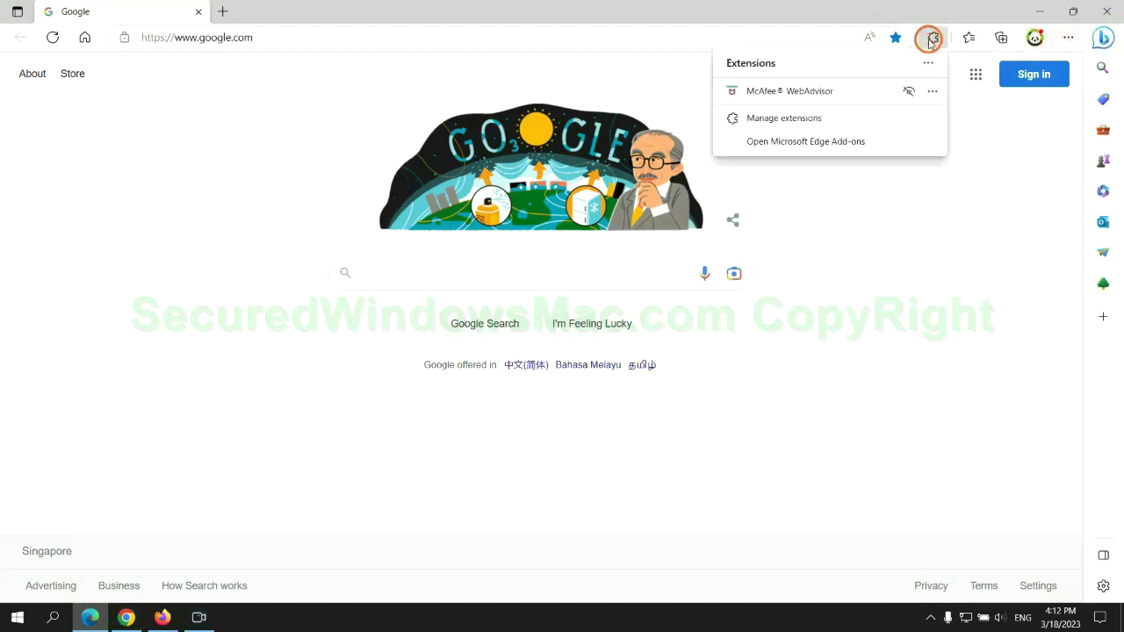
left_click(780, 119)
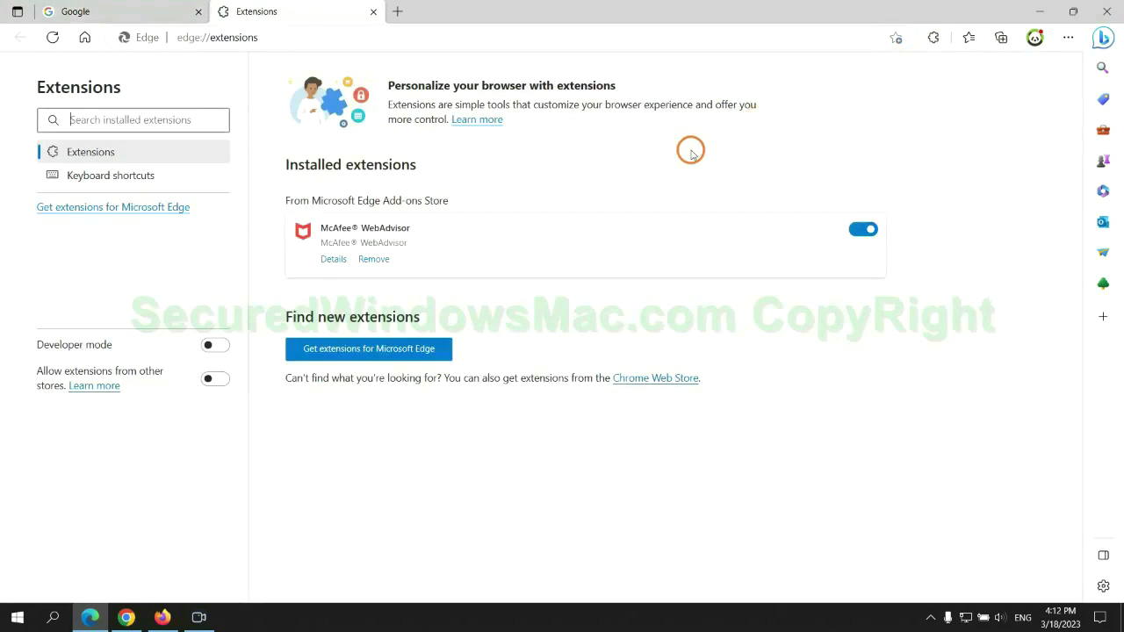
left_click(373, 260)
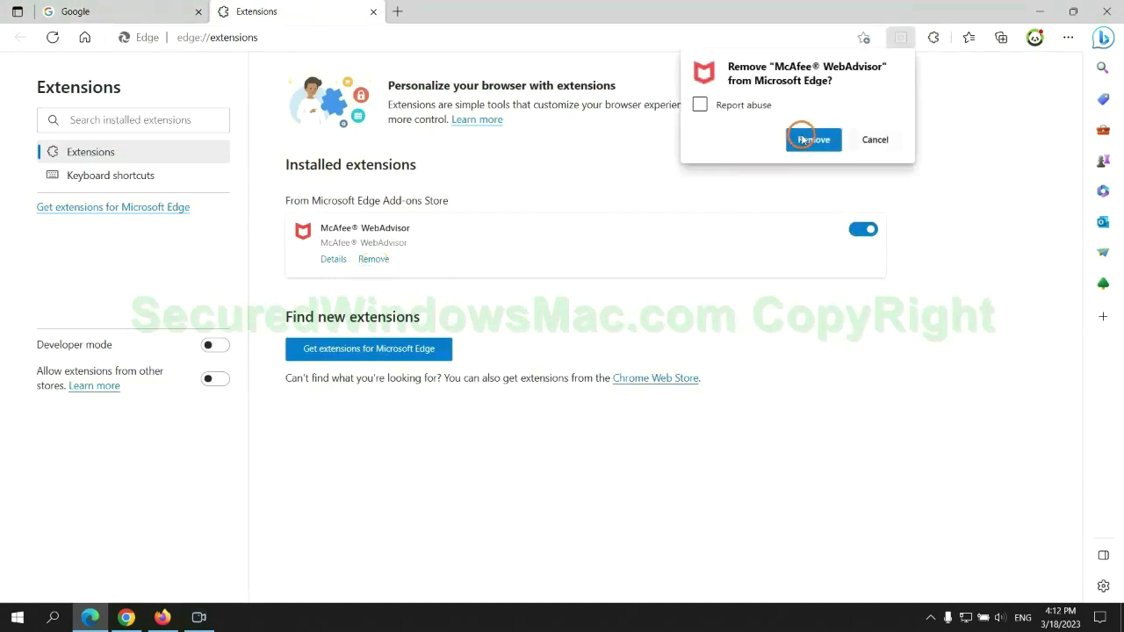
left_click(809, 140)
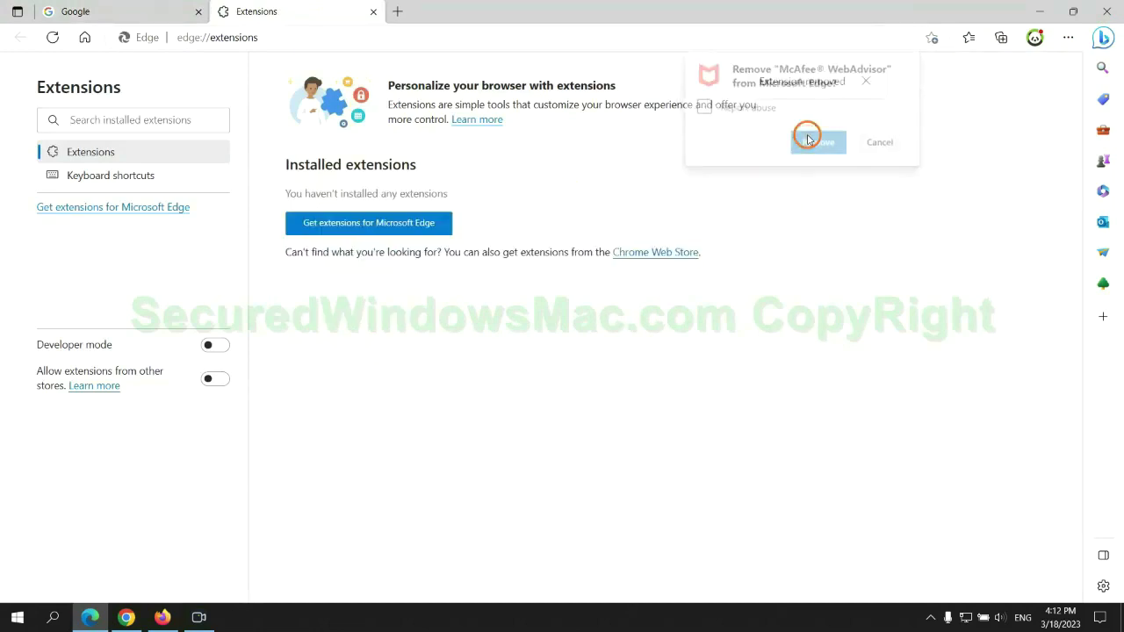
left_click(373, 12)
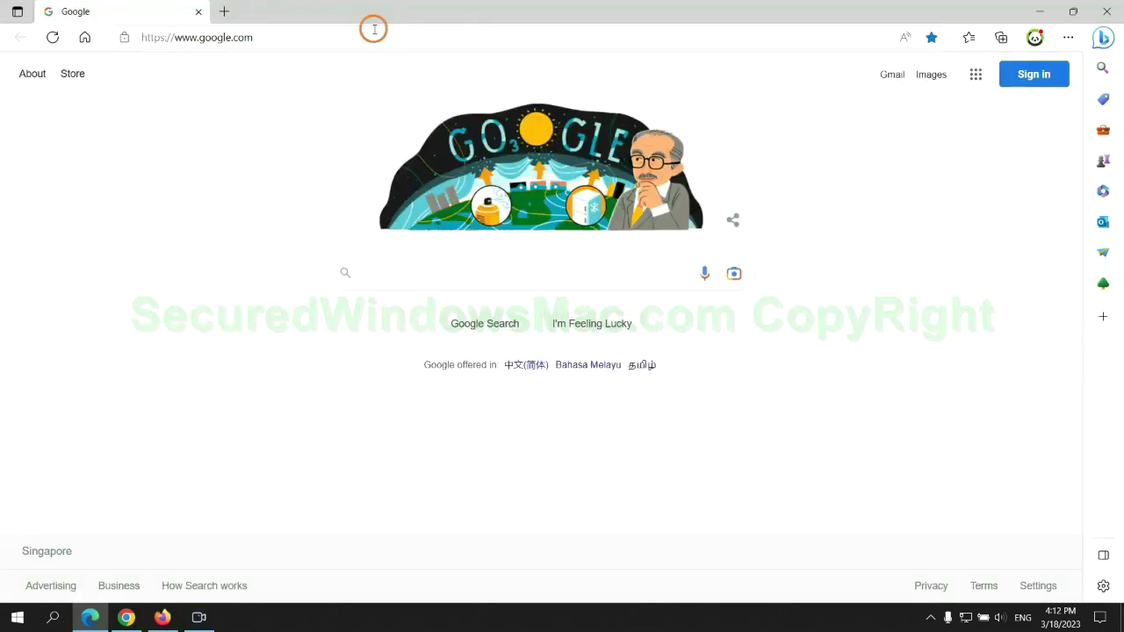
Step: Uninstall the Ecosia extension from Chrome's Manage extensions page and close its farewell tab
left_click(134, 620)
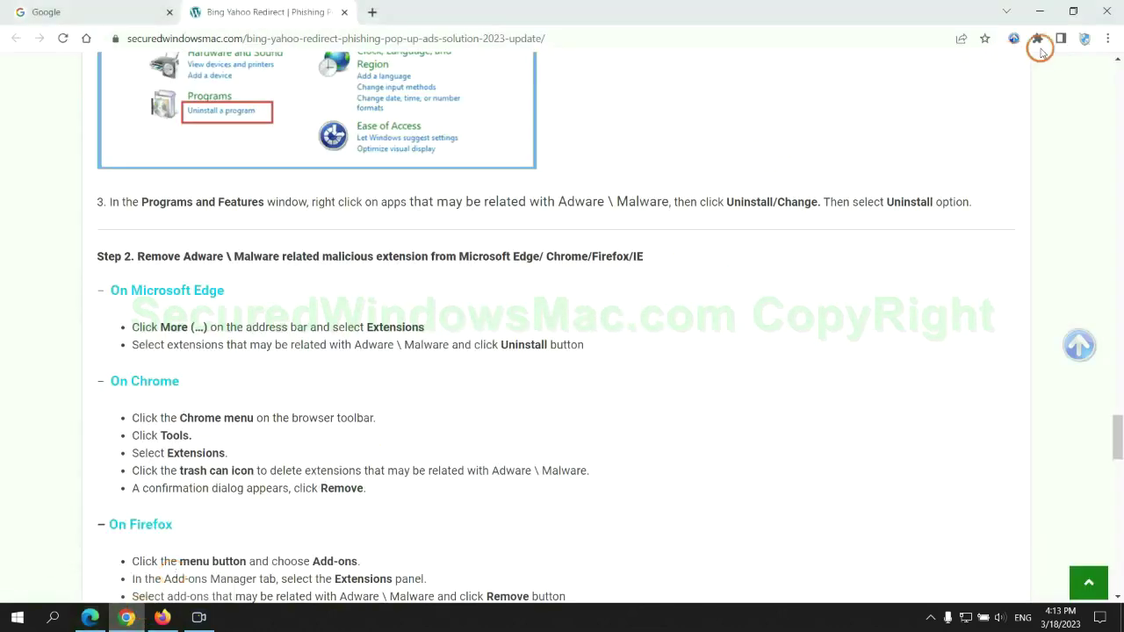
left_click(1037, 39)
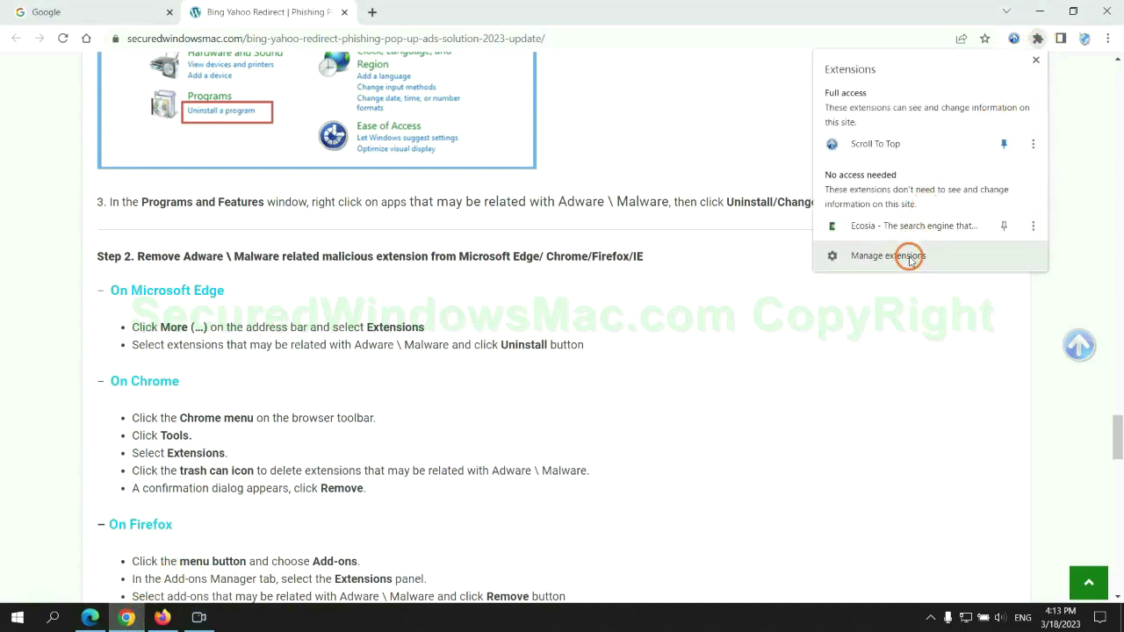
left_click(910, 258)
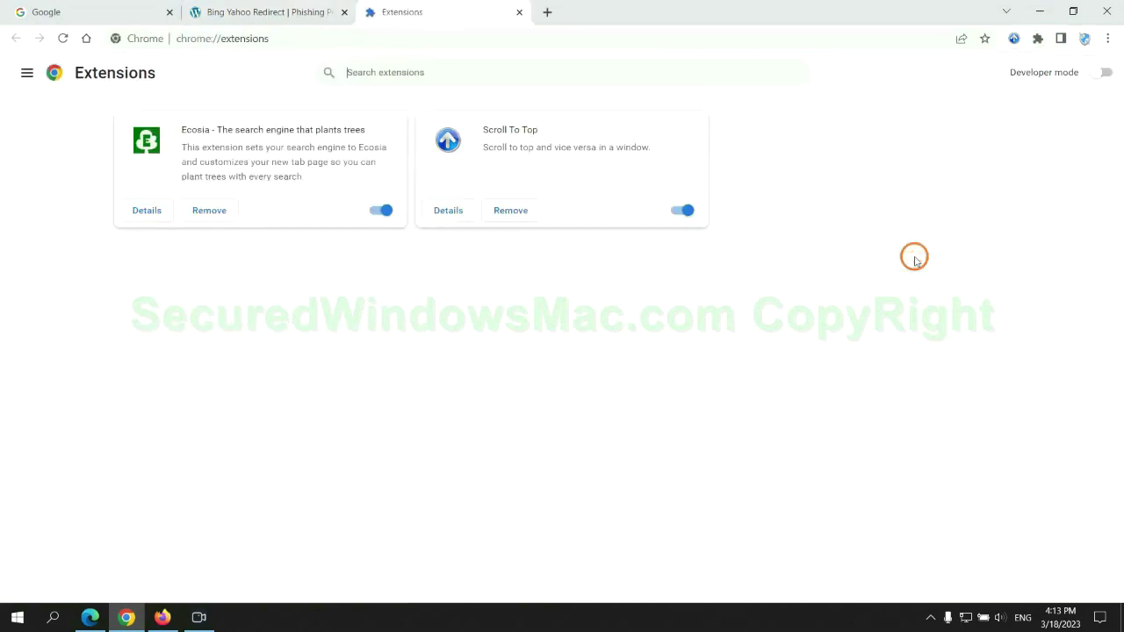
left_click(210, 210)
left_click(929, 156)
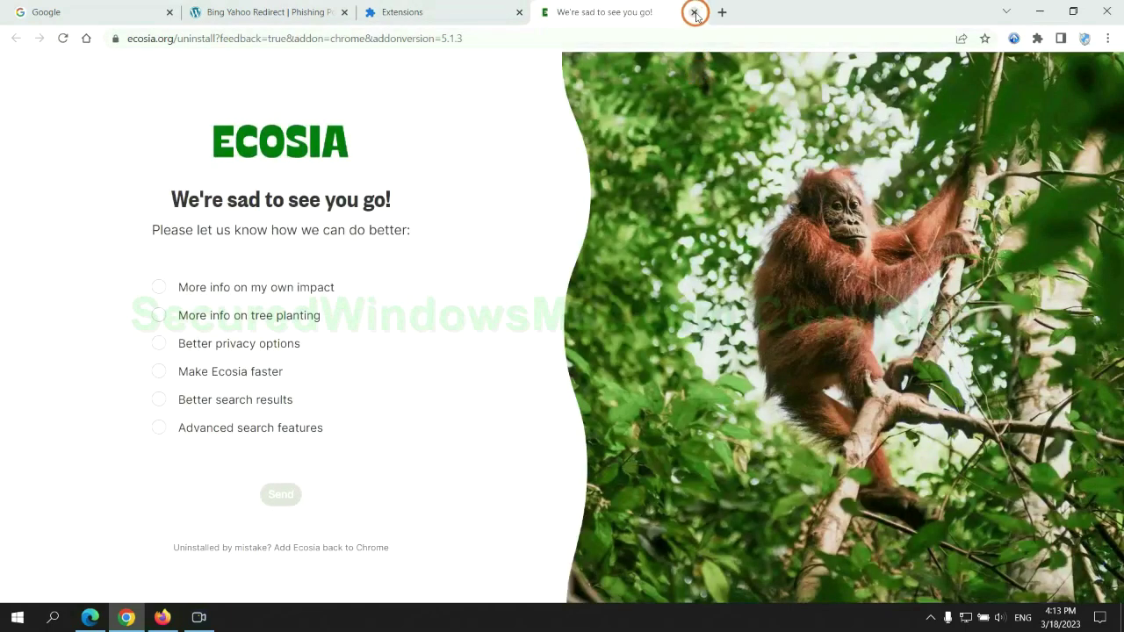
left_click(693, 12)
left_click(163, 615)
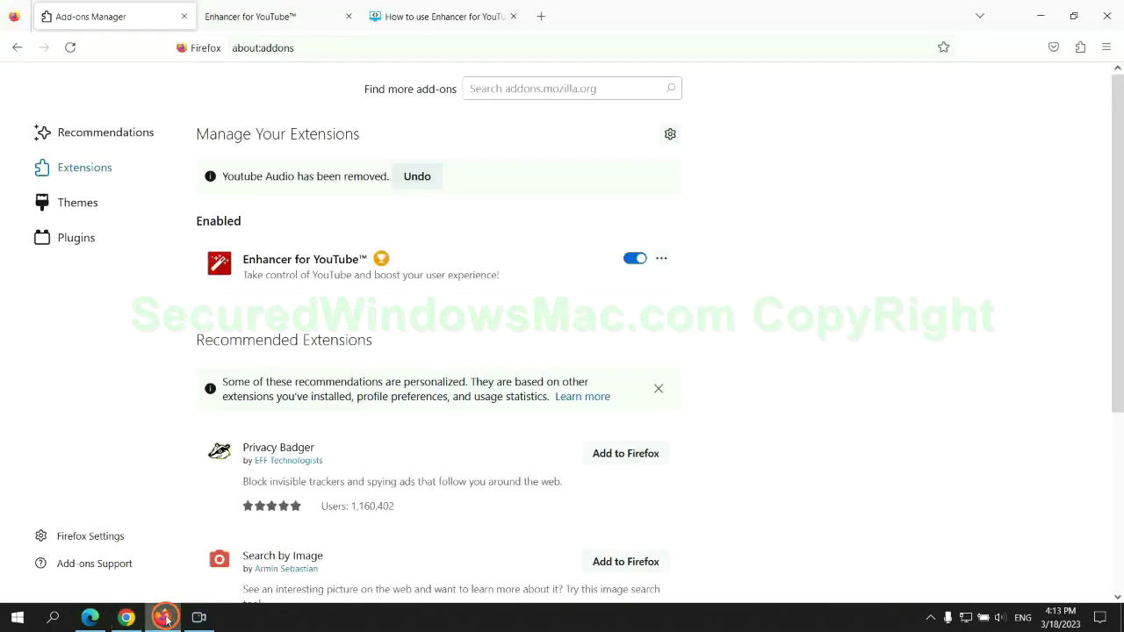
Step: Remove Enhancer for YouTube™ through its options menu in Firefox's Add-ons Manager and confirm
left_click(1079, 48)
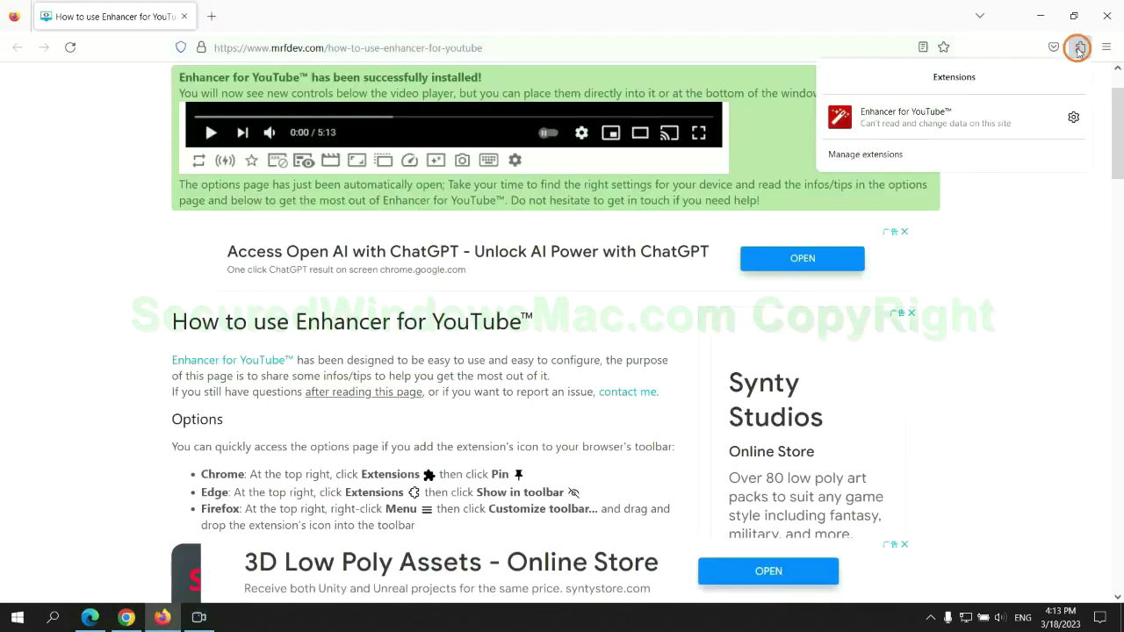
left_click(968, 152)
left_click(662, 215)
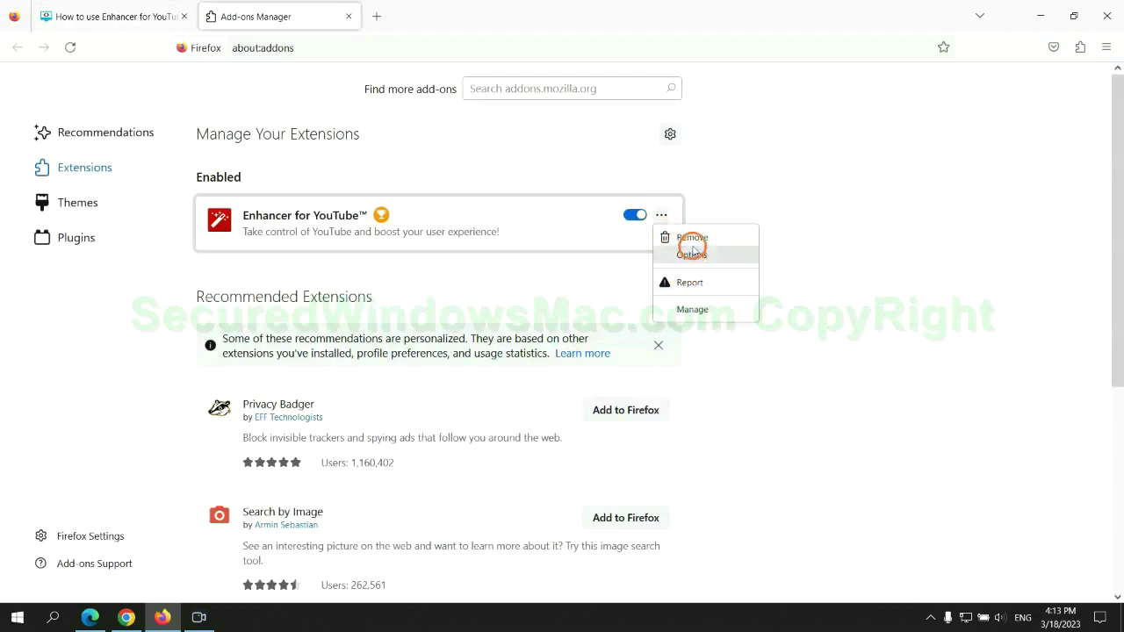
left_click(692, 238)
left_click(615, 131)
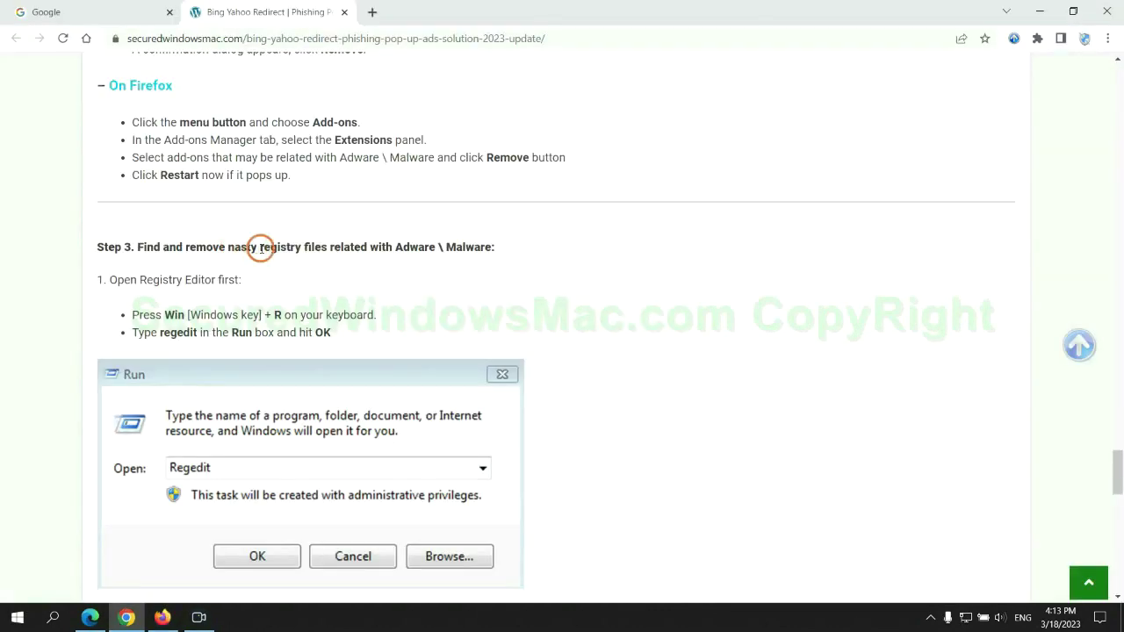
Step: Scroll the guide to Step 3, then enter regedit in the Win+R Run box to launch Registry Editor
left_click_drag(259, 243, 325, 261)
left_click(327, 280)
scroll(326, 280, "down", 2)
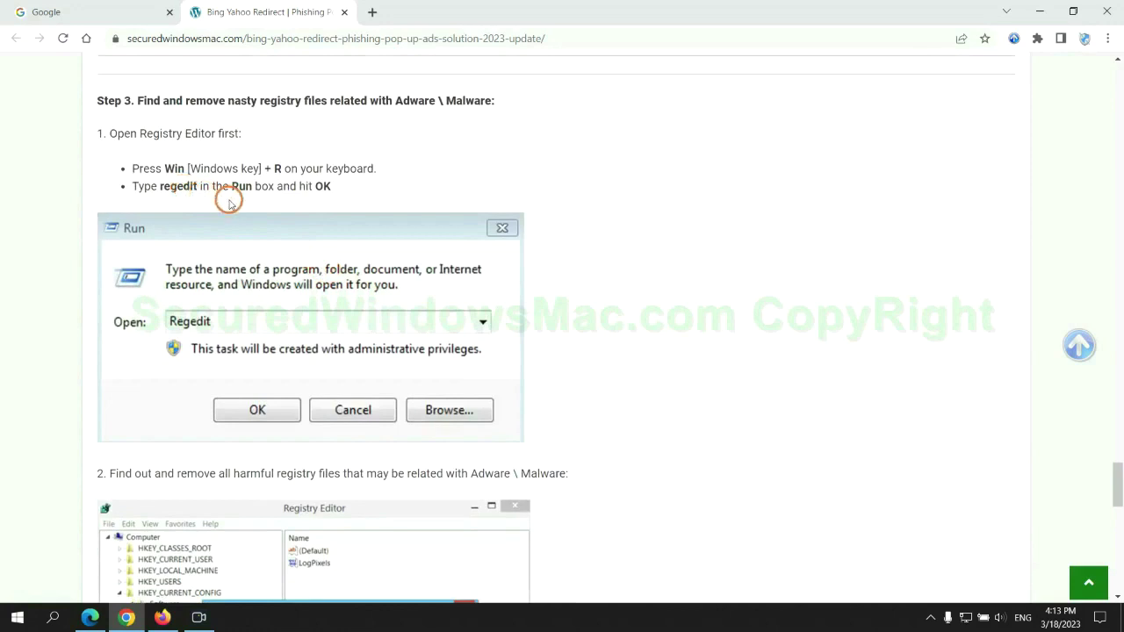
key("super+r")
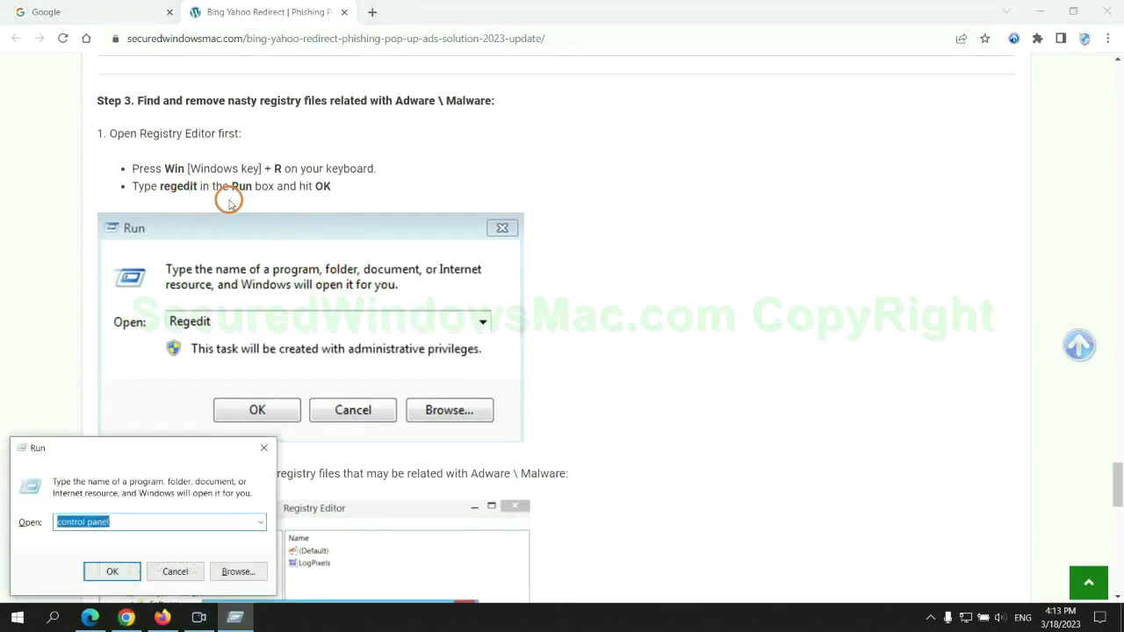
type("rege")
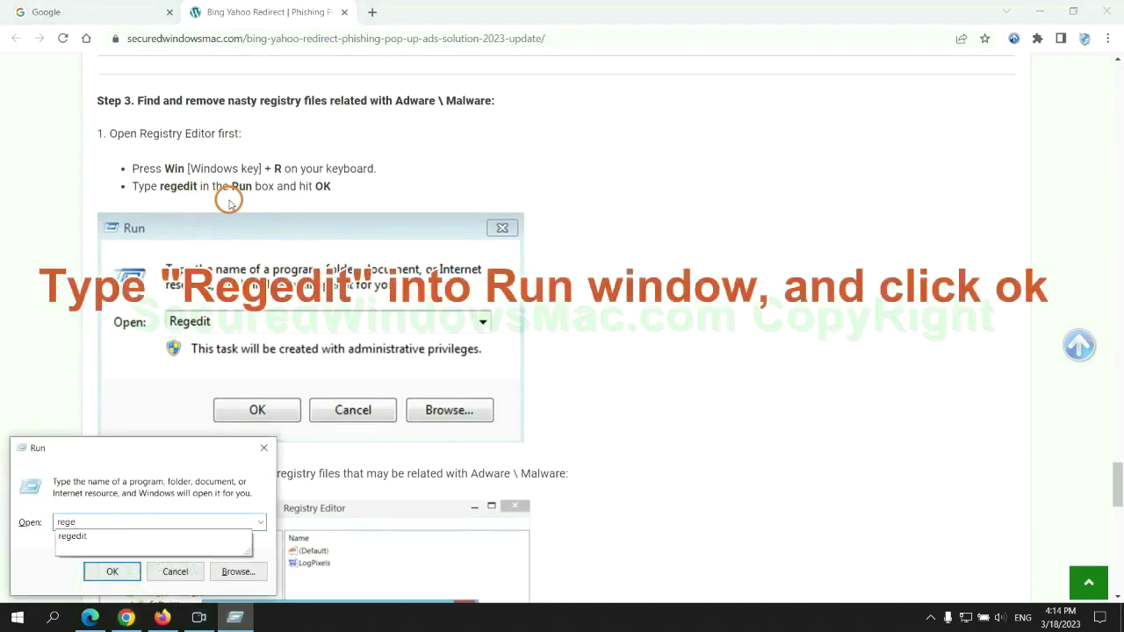
type("dit")
key("ctrl+a")
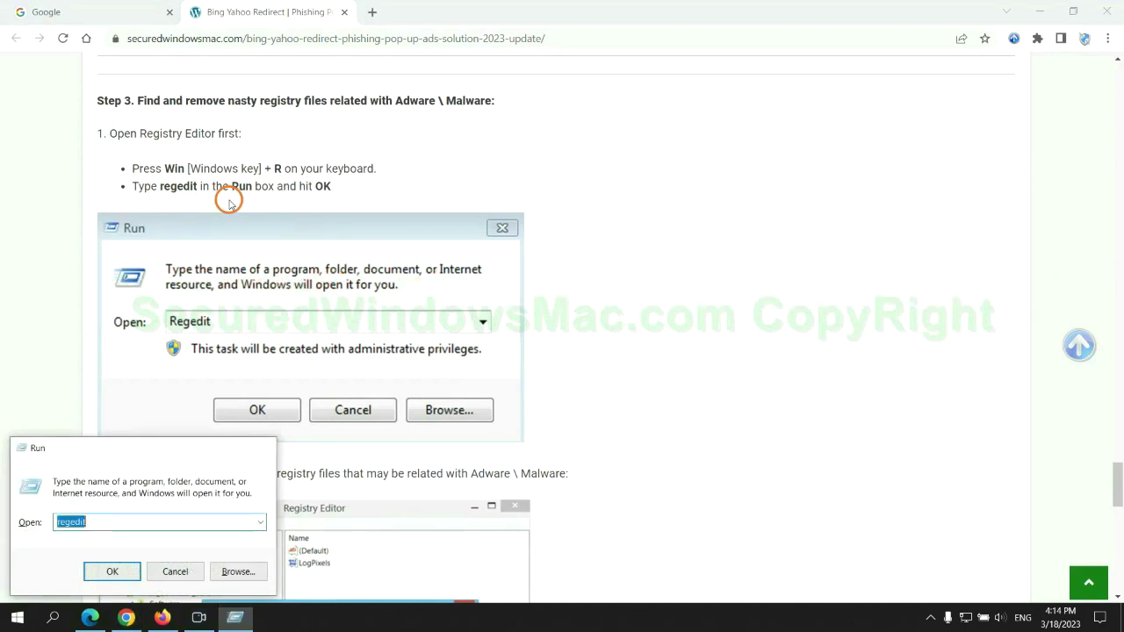
key("Return")
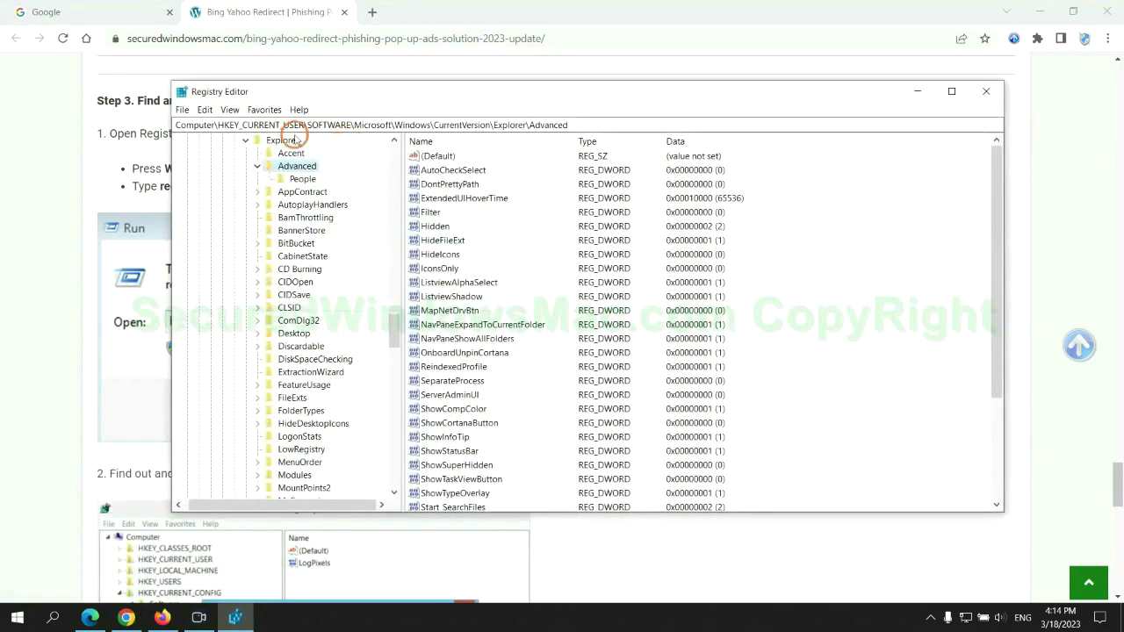
Step: Search the registry for 'Apps' and open the context menu on StoreAppsOnTaskbar
left_click(205, 109)
left_click(350, 212)
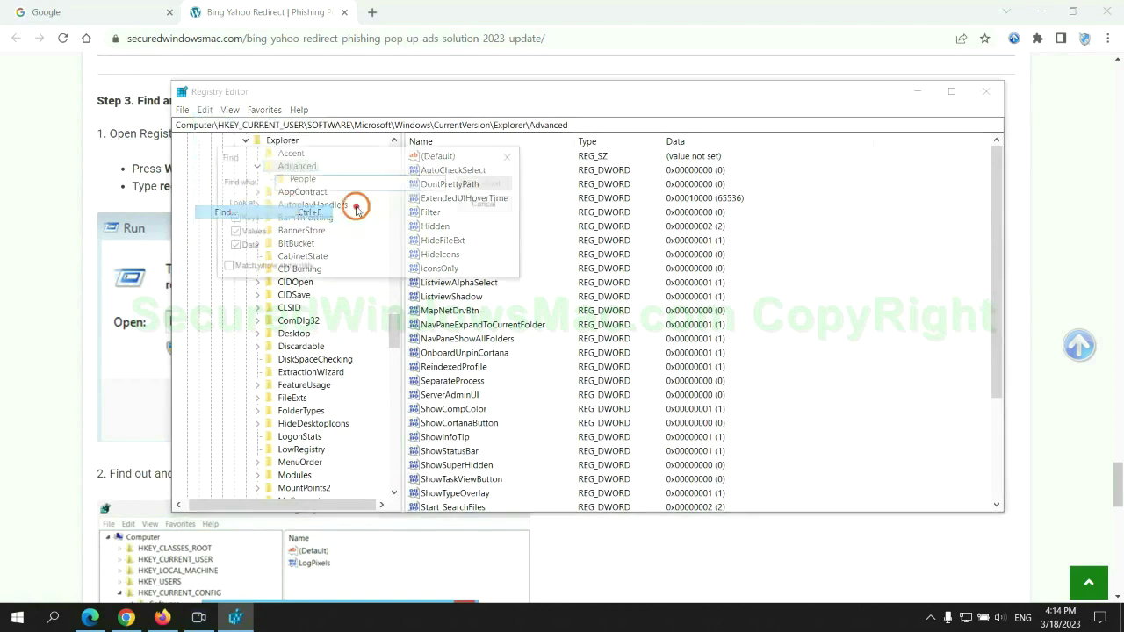
type("Apps")
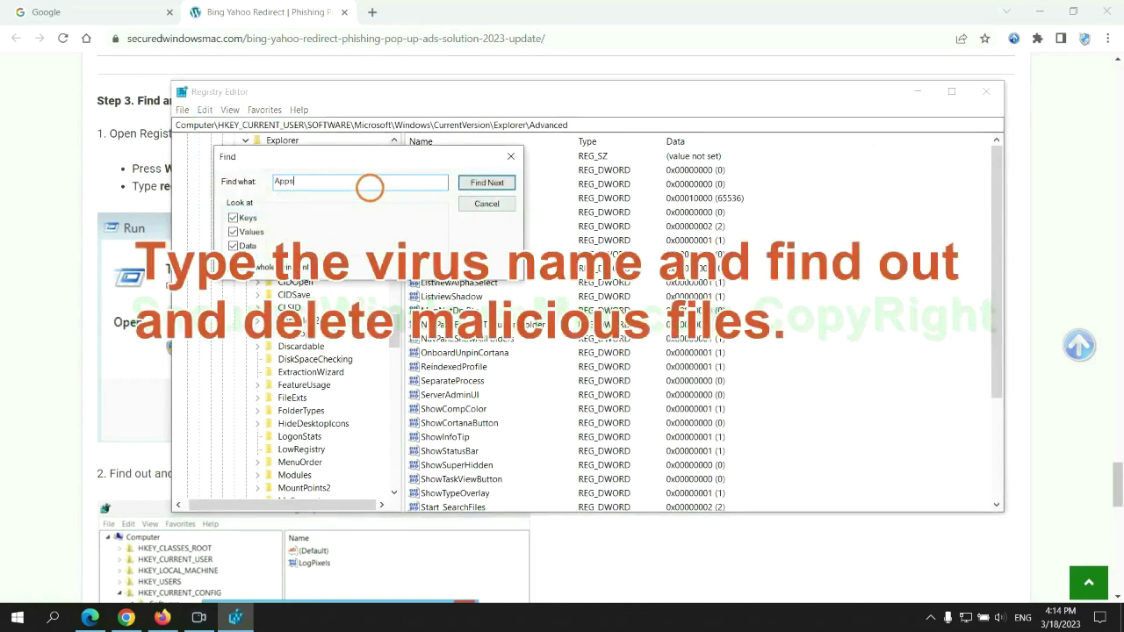
key("Return")
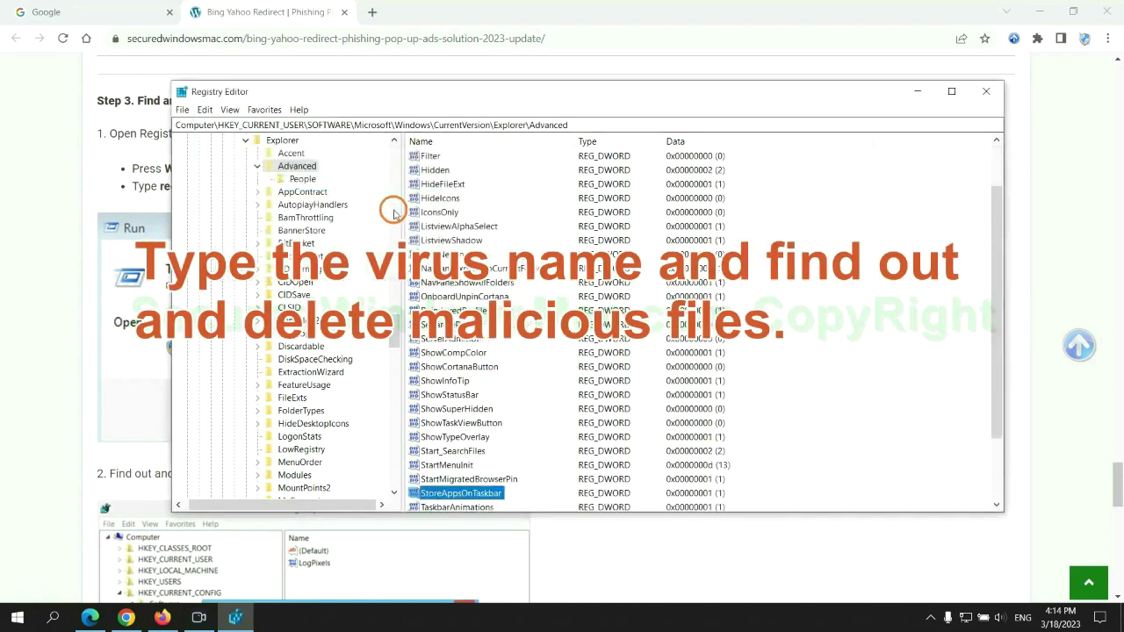
scroll(645, 374, "down", 2)
right_click(502, 411)
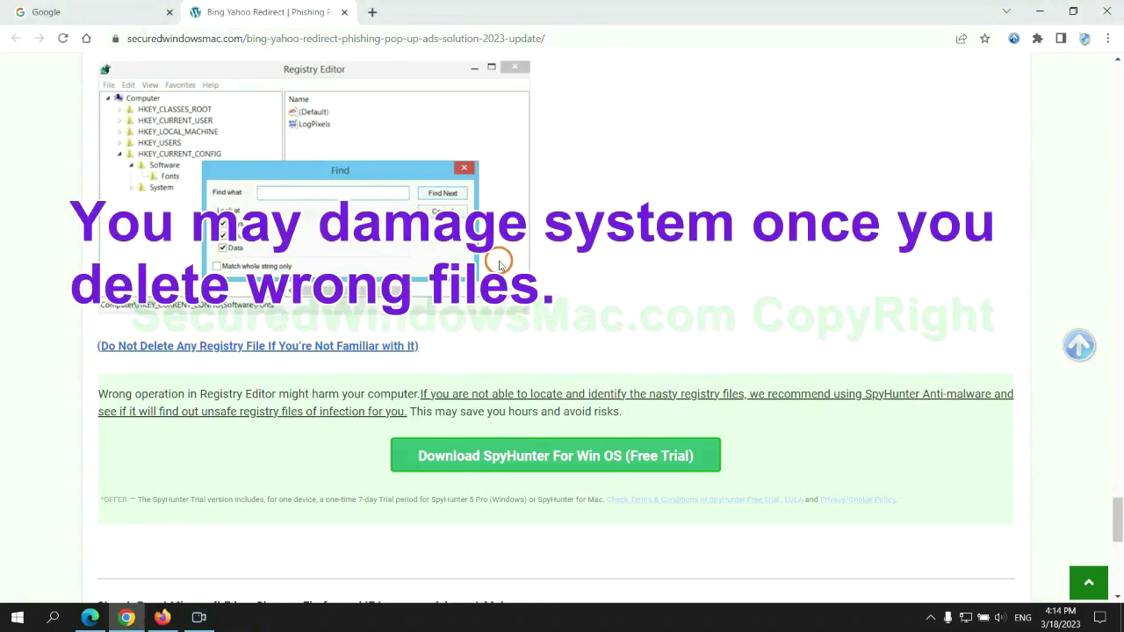
Step: Scroll the guide to the browser-reset step and switch to Microsoft Edge on Google
scroll(498, 261, "down", 2)
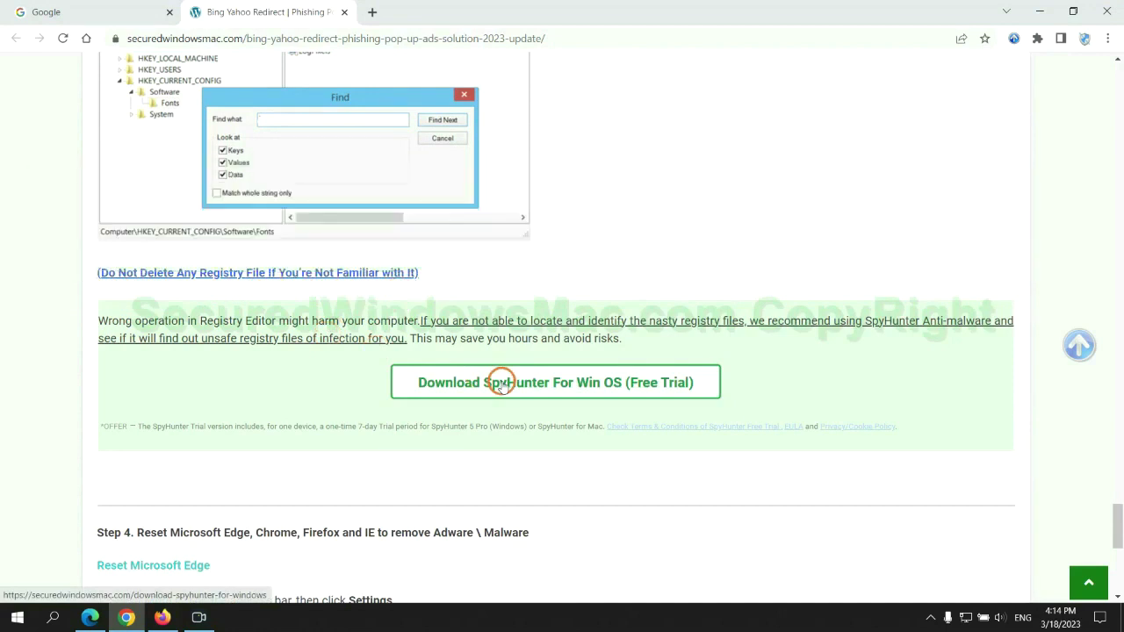
scroll(500, 383, "down", 5)
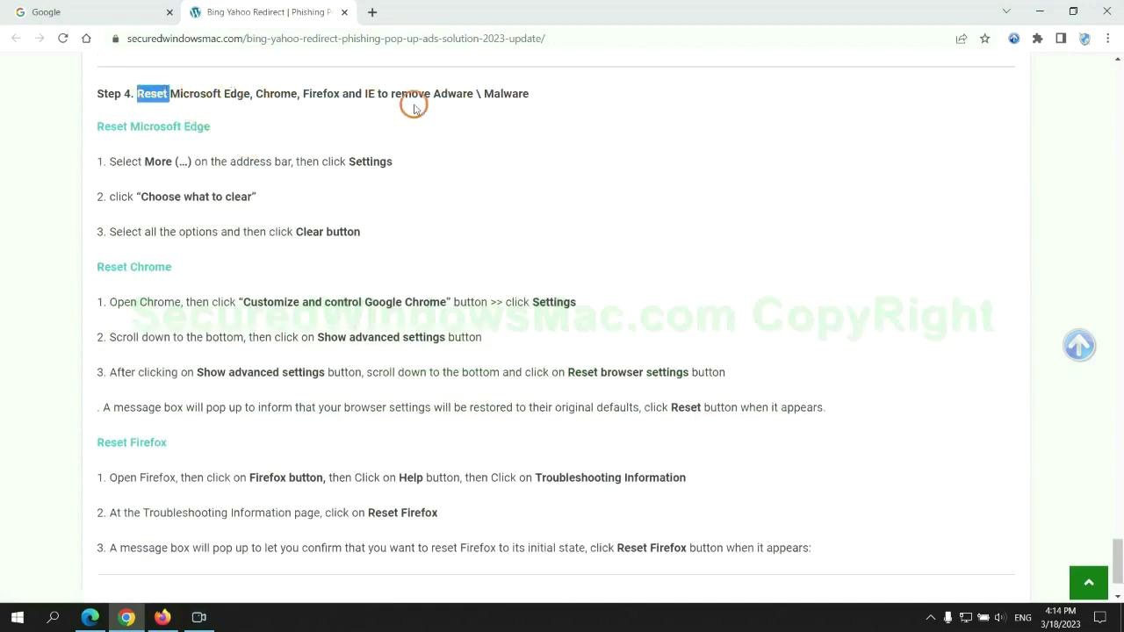
left_click(434, 124)
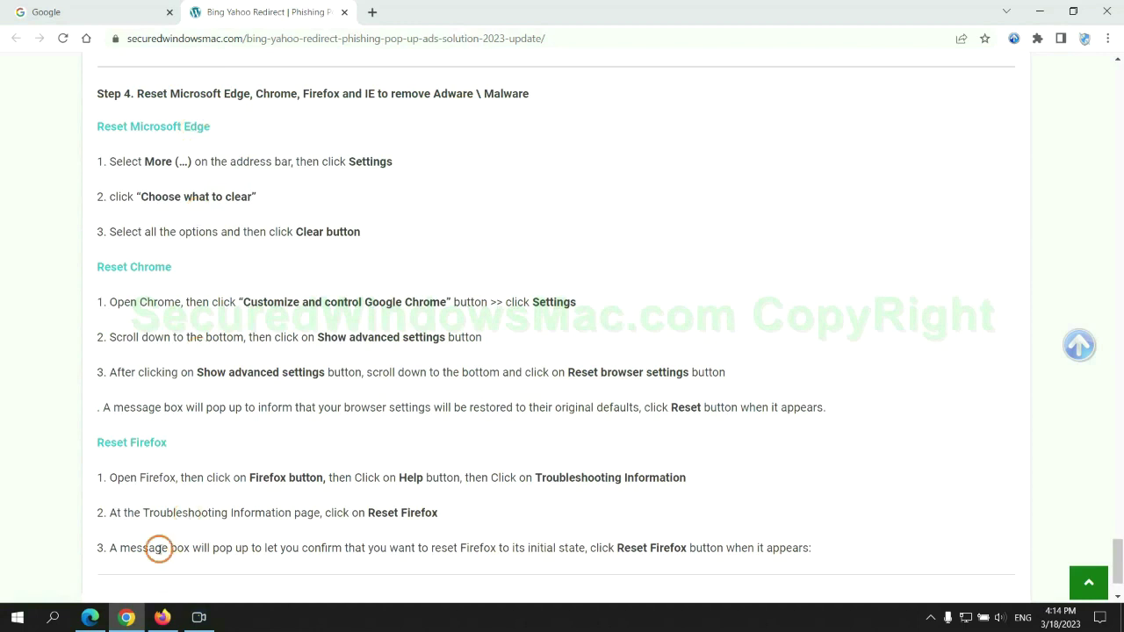
left_click(89, 617)
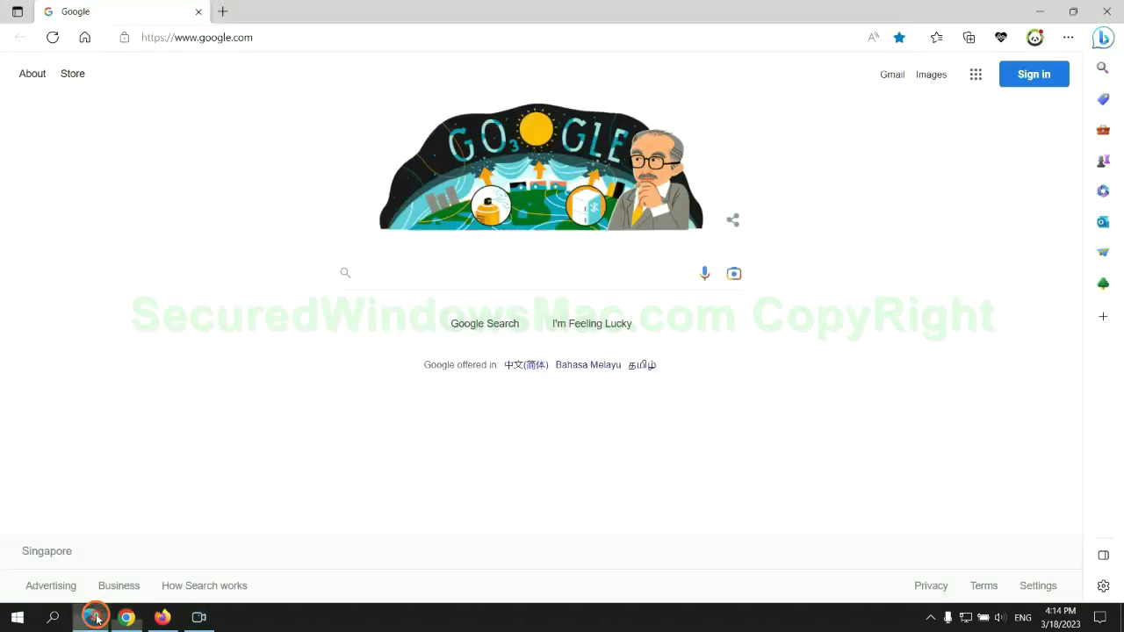
Step: Open Edge's Clear browsing data for All time with history, cookies and cache checked
left_click(1065, 41)
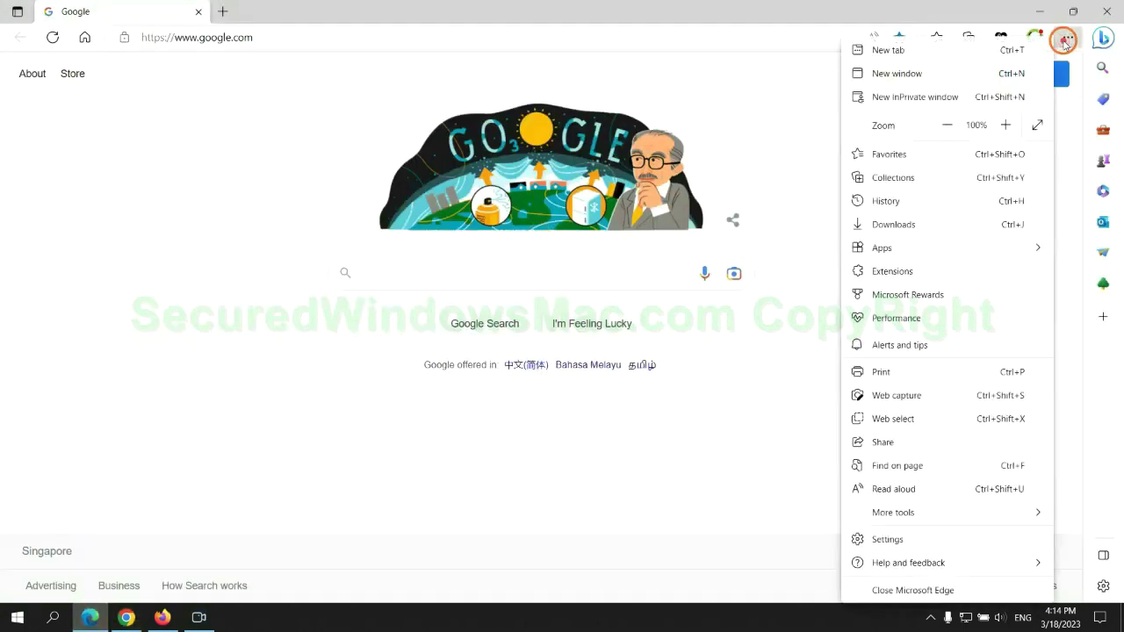
left_click(881, 541)
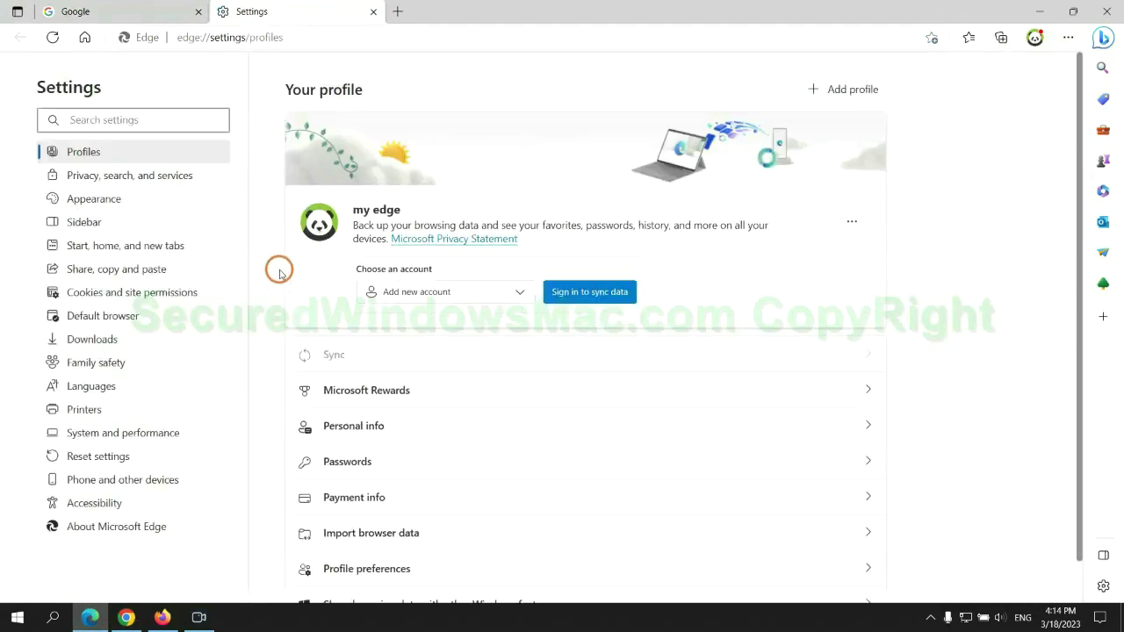
left_click(184, 184)
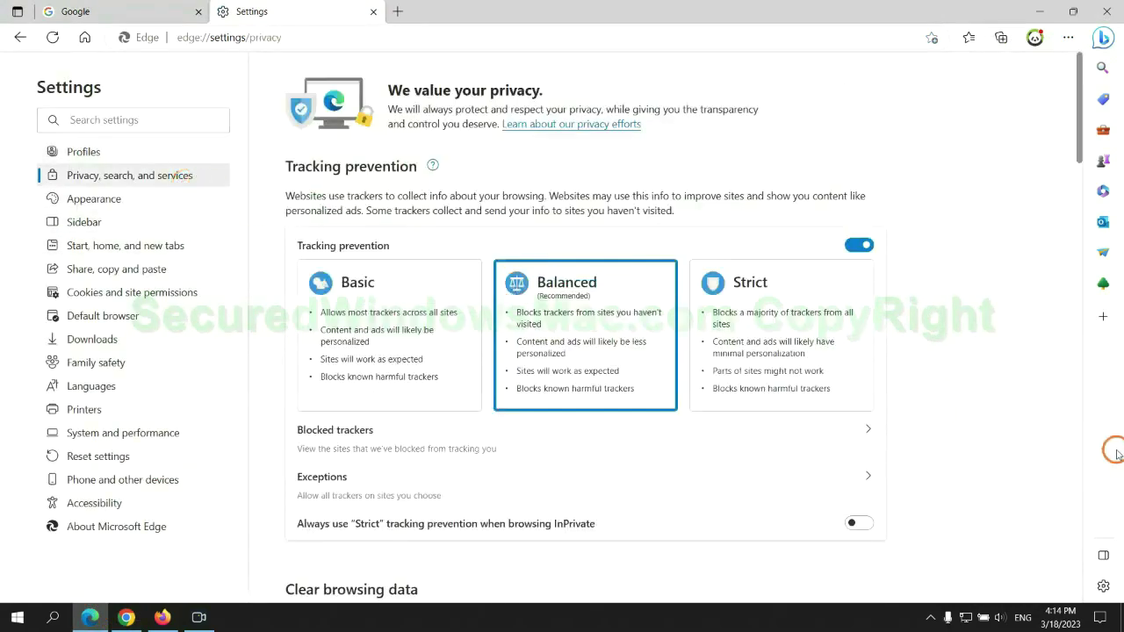
scroll(927, 395, "down", 3)
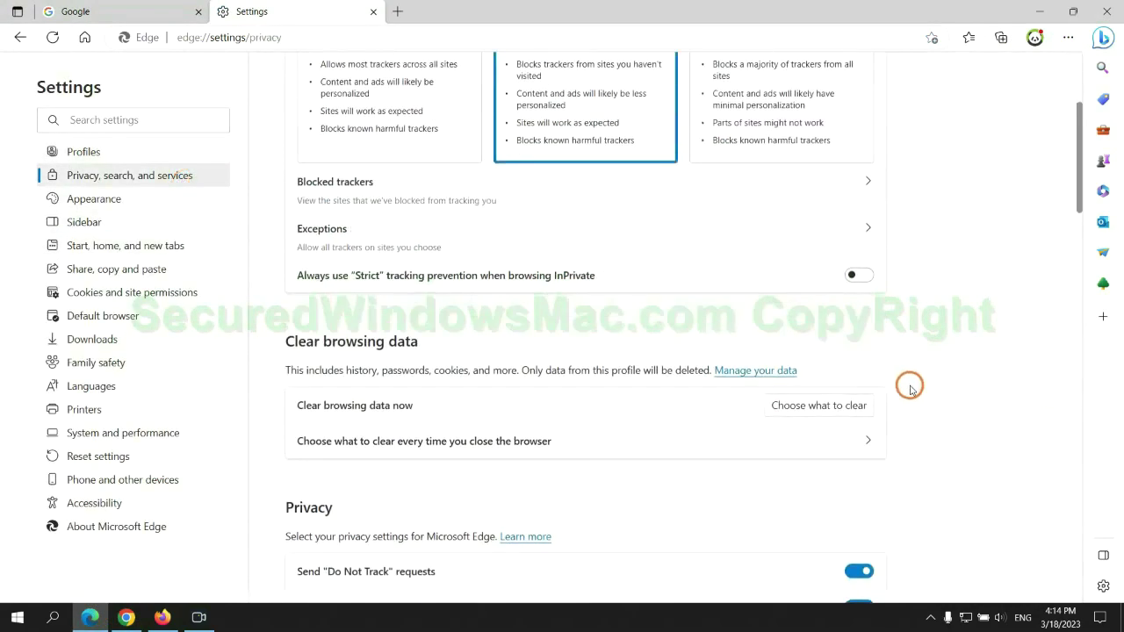
left_click(832, 409)
left_click(496, 458)
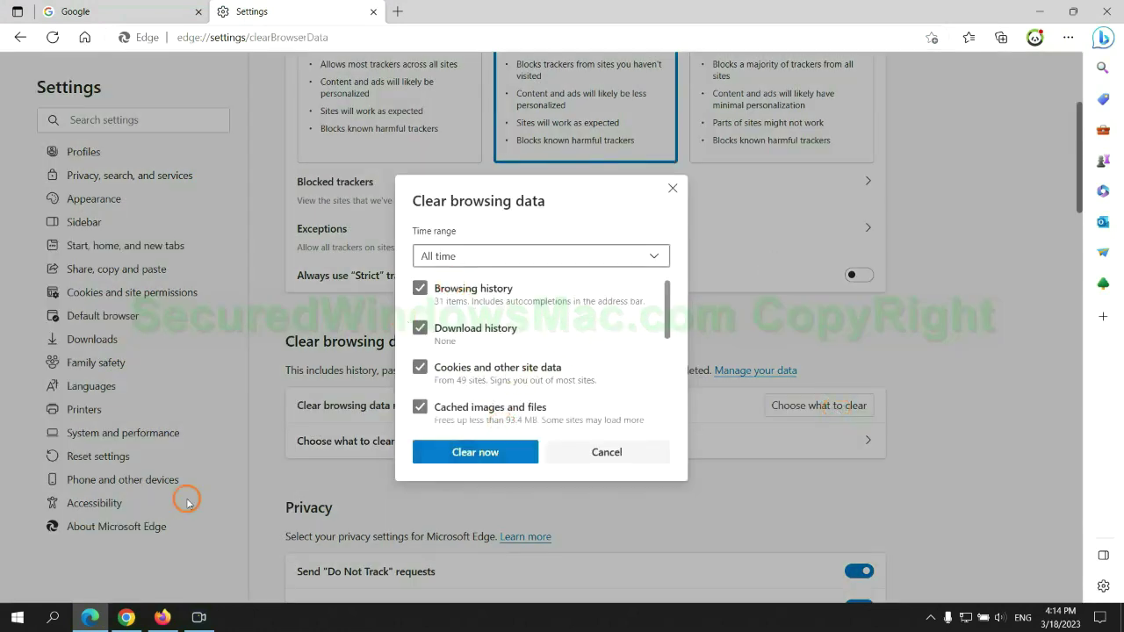
Step: In Chrome settings, bring up the Restore settings to original defaults confirmation
left_click(126, 615)
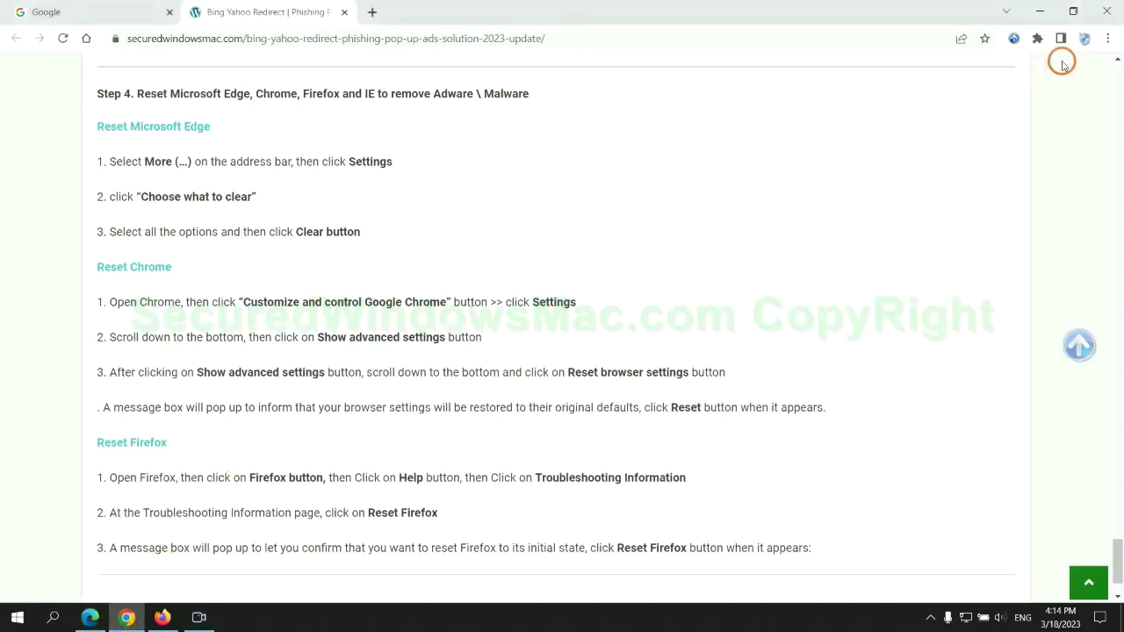
left_click(1105, 40)
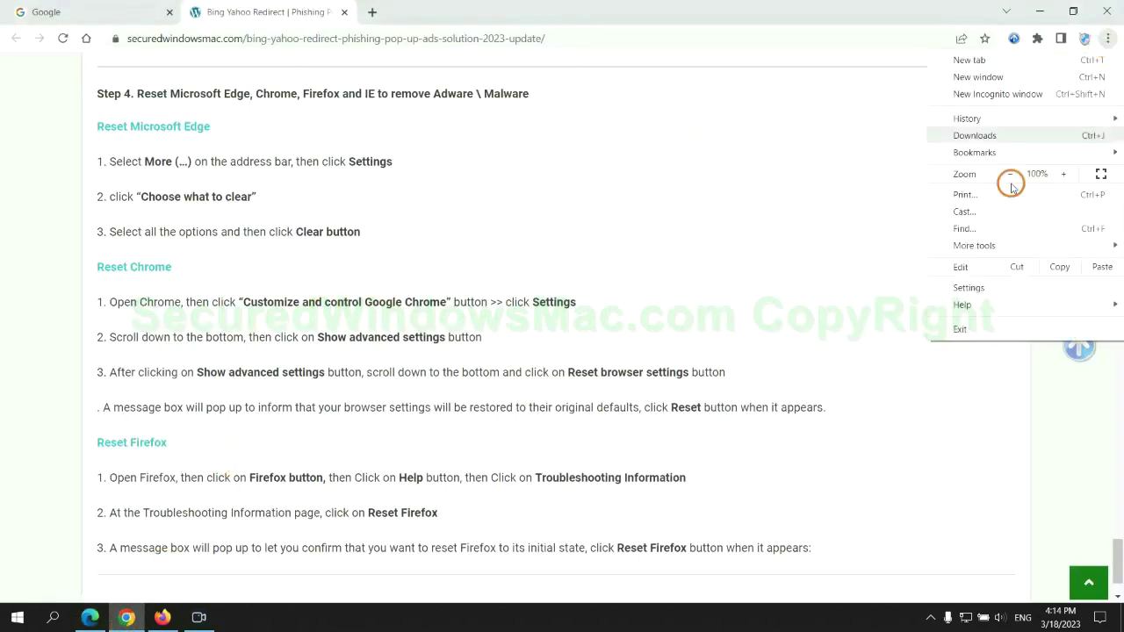
left_click(975, 287)
type("reset")
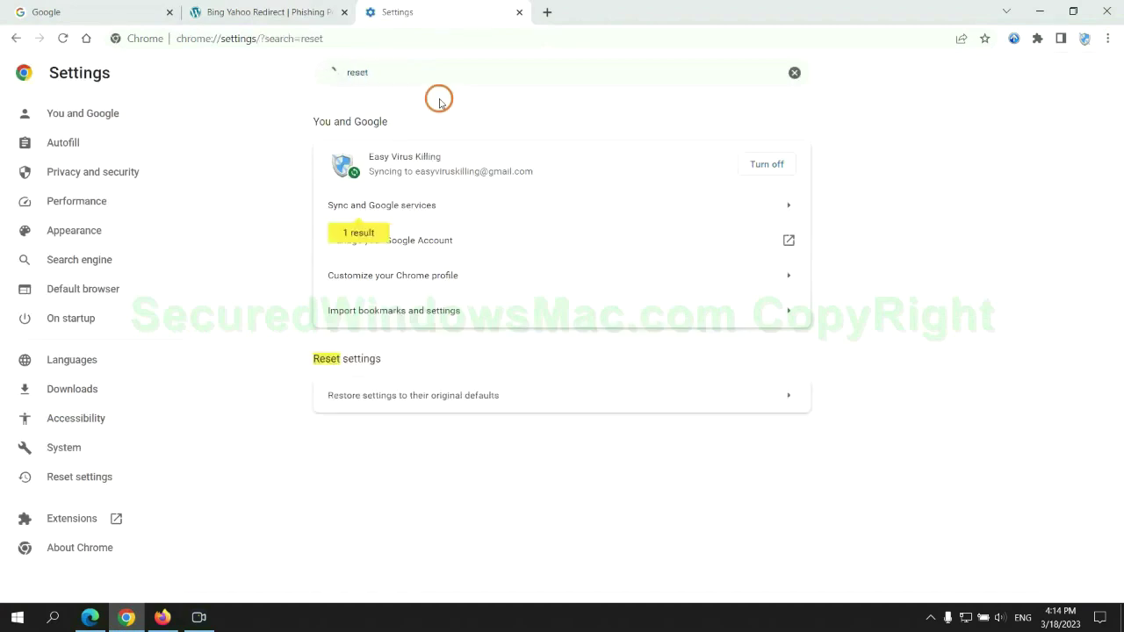
left_click(588, 394)
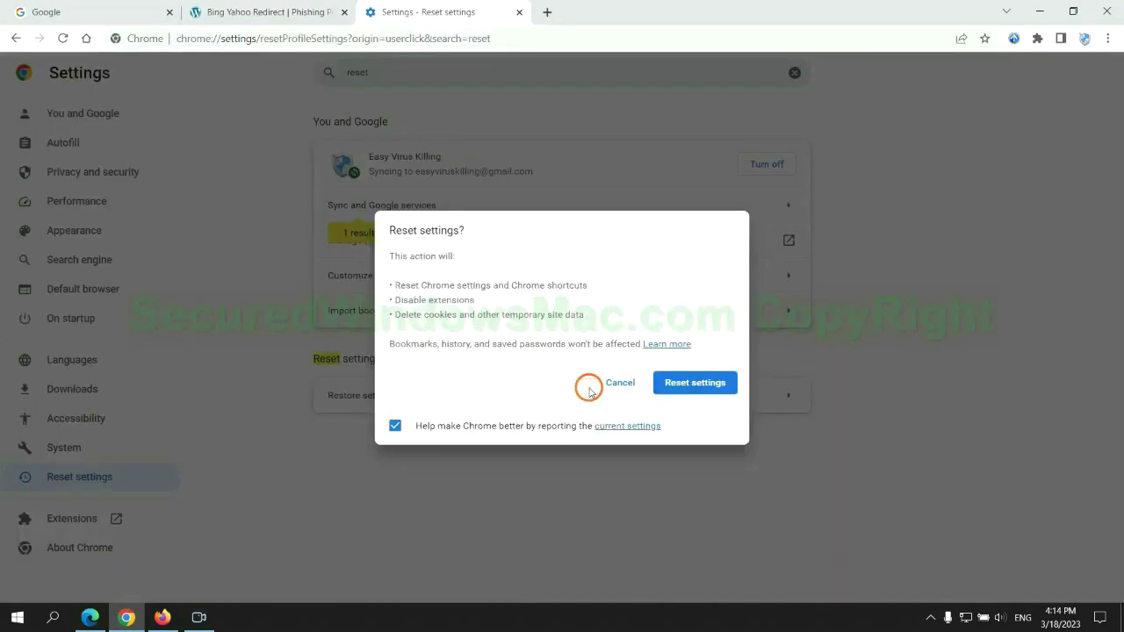
Step: Refresh Firefox from Troubleshooting Information, then highlight the guide's 'If problems remain' note
left_click(162, 618)
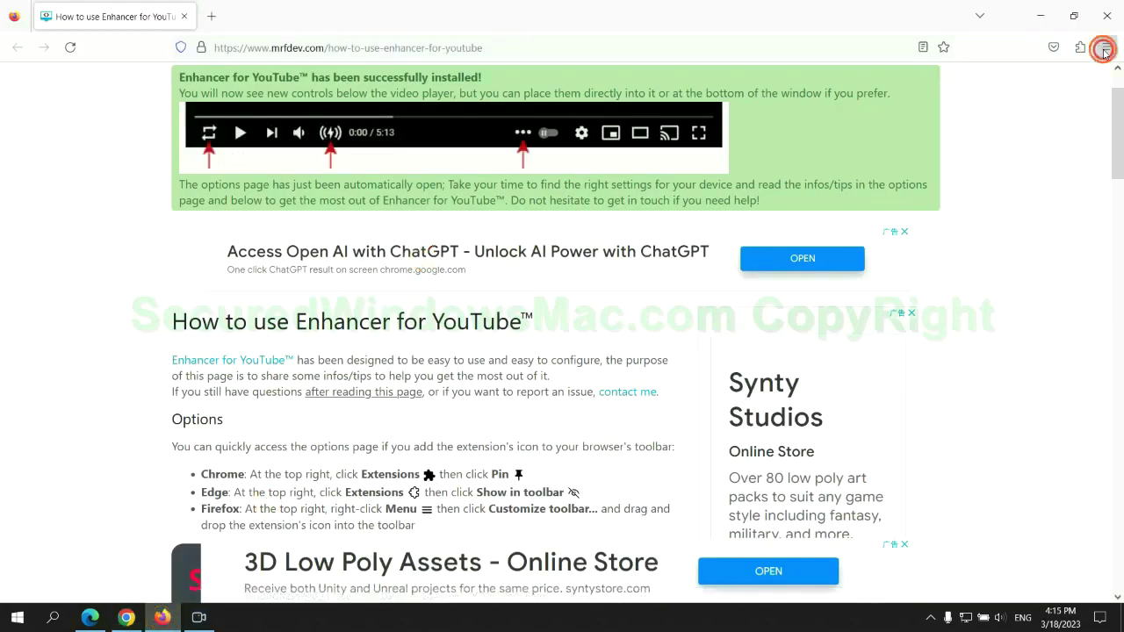
left_click(1106, 46)
left_click(955, 450)
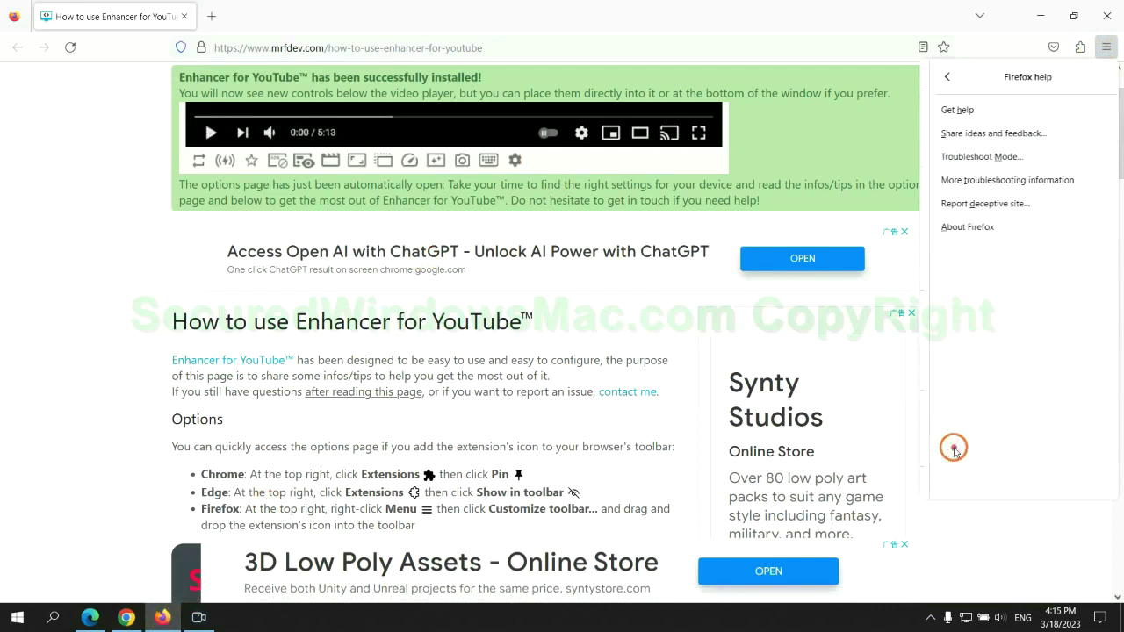
left_click(1002, 181)
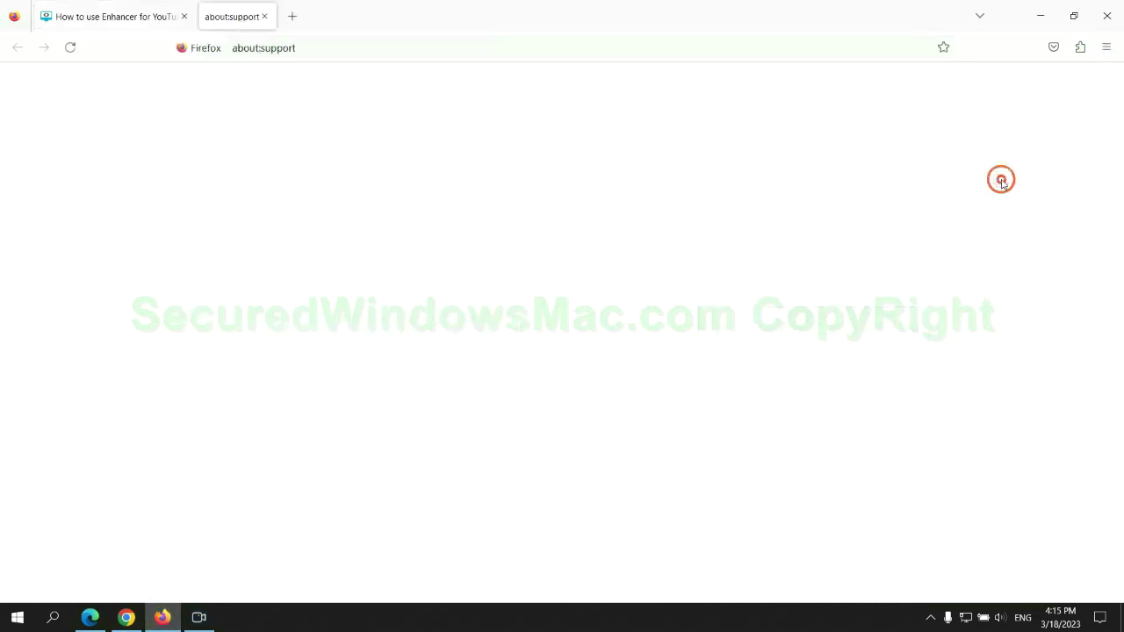
left_click(774, 169)
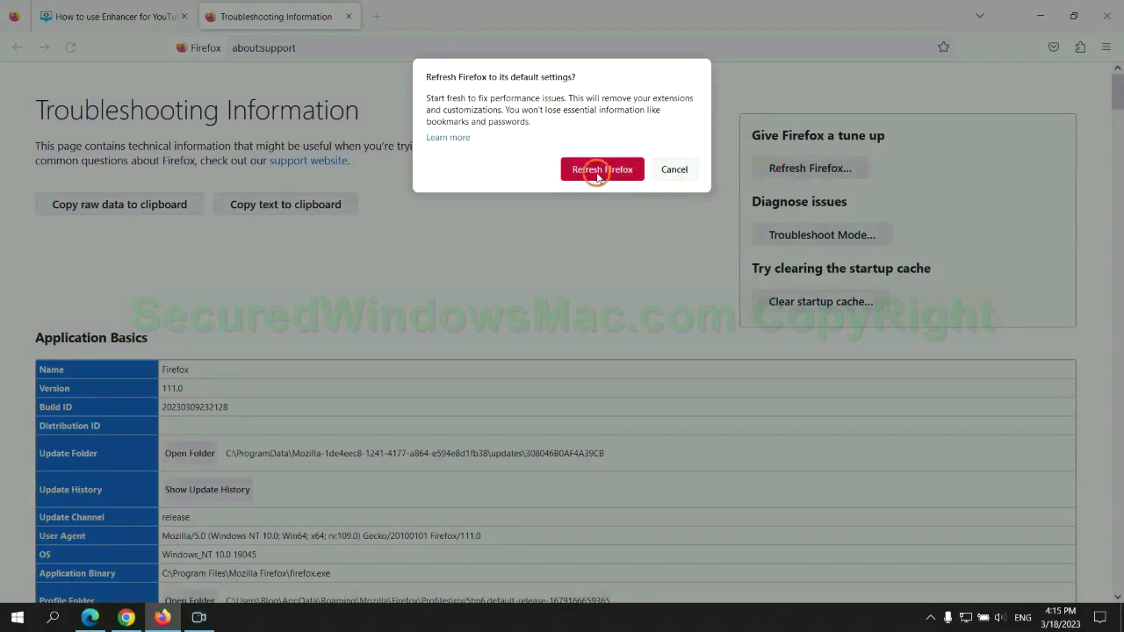
left_click(126, 617)
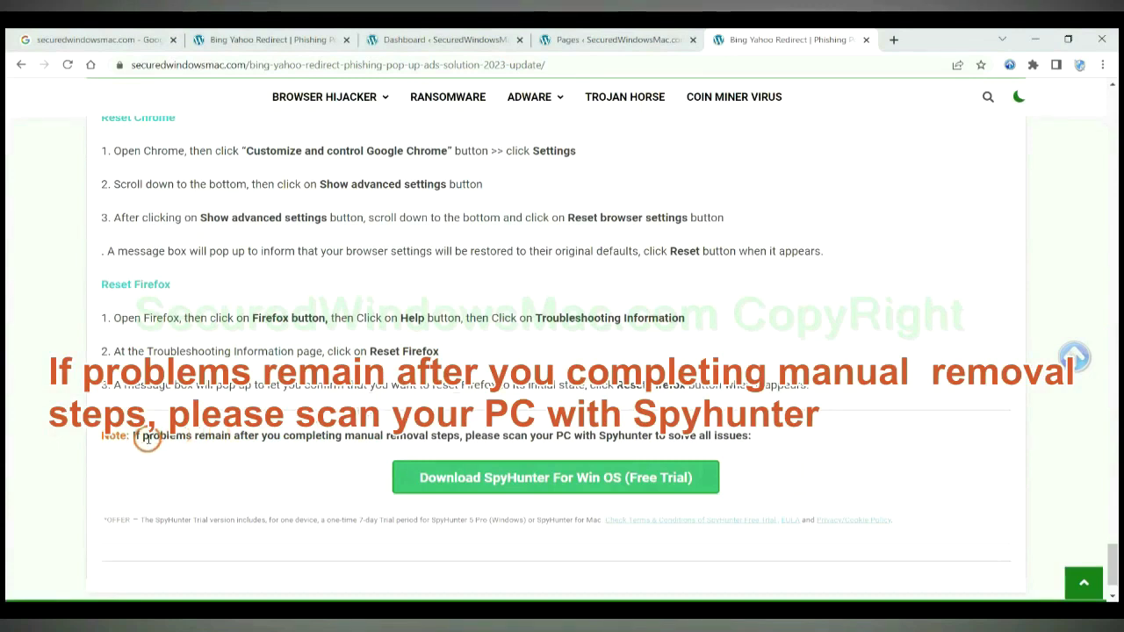
left_click_drag(134, 437, 241, 442)
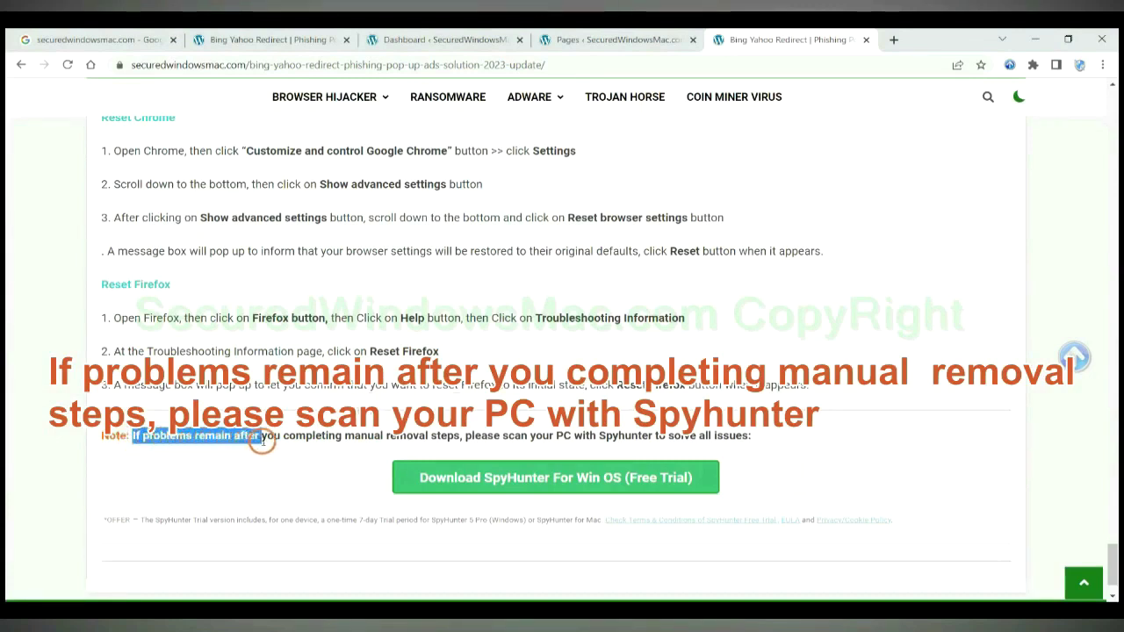